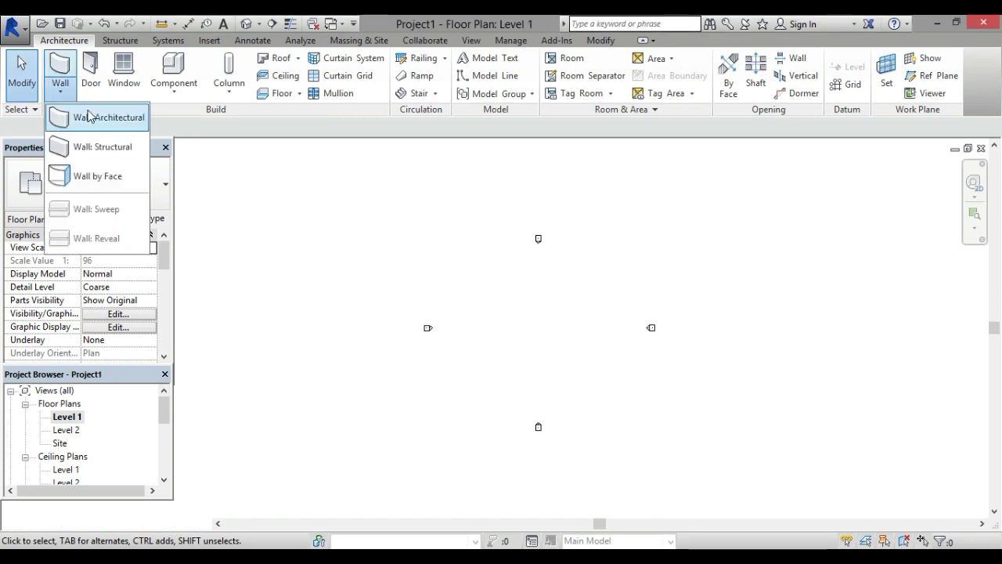
- Choose Wall: Architectural from the Architecture tab's Wall dropdown
click(92, 116)
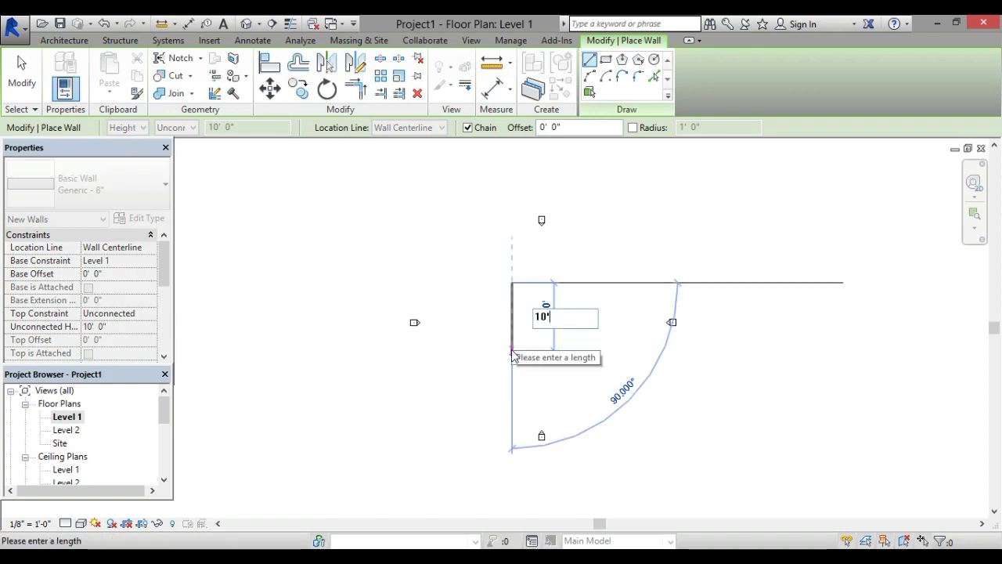
- Draw four 10' Generic - 8" walls forming a closed square room, then exit the tool
key(Return)
scroll(540, 309, up, 1)
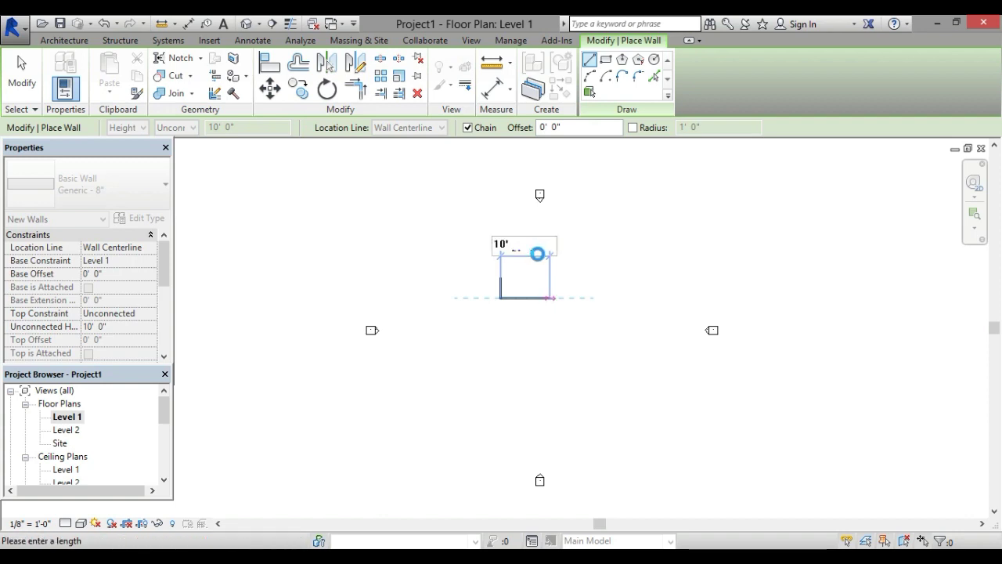
scroll(538, 257, up, 3)
scroll(509, 270, up, 2)
click(491, 323)
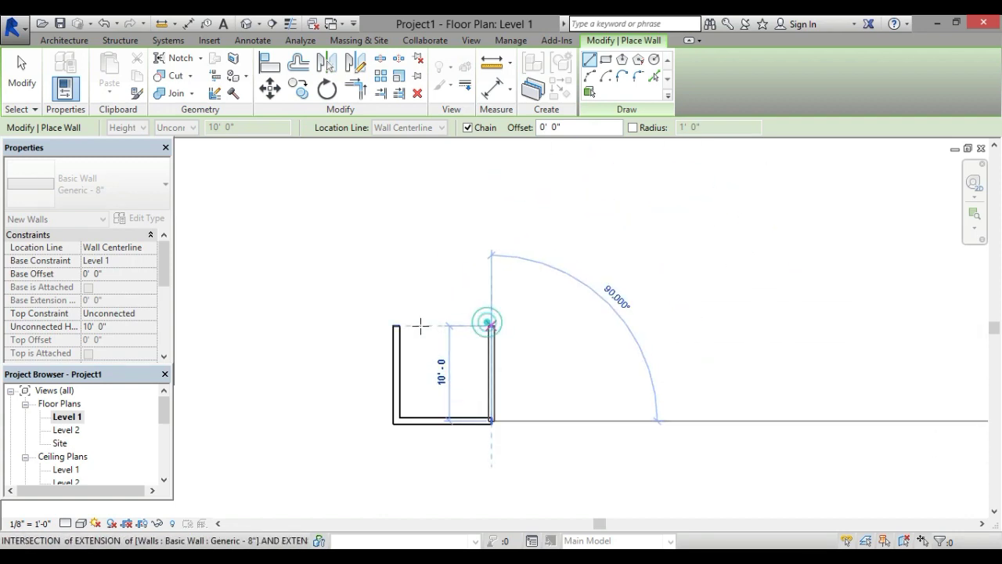
click(396, 325)
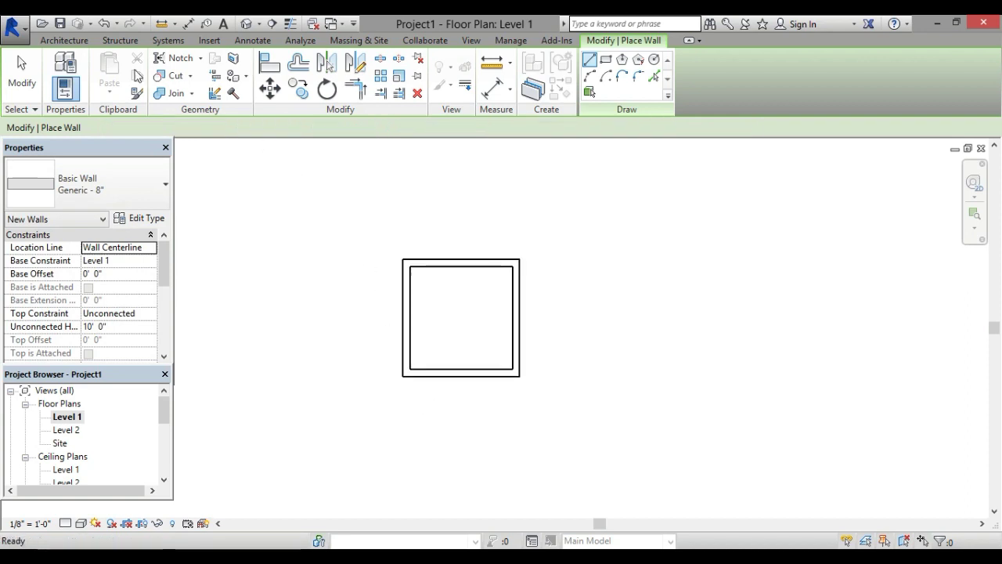
click(65, 40)
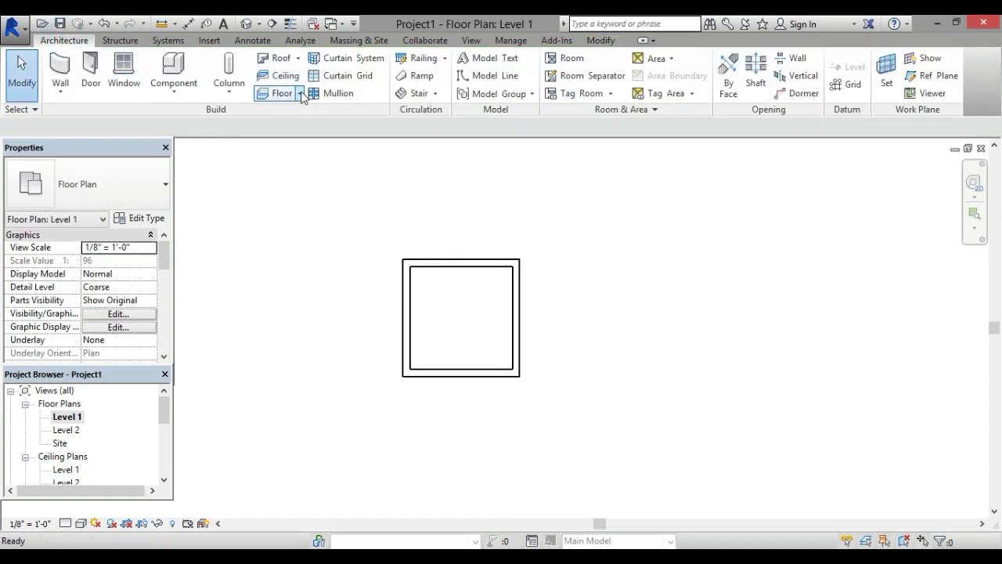
- Sketch a rectangular Generic - 12" floor boundary along the walls and finish the floor
click(312, 117)
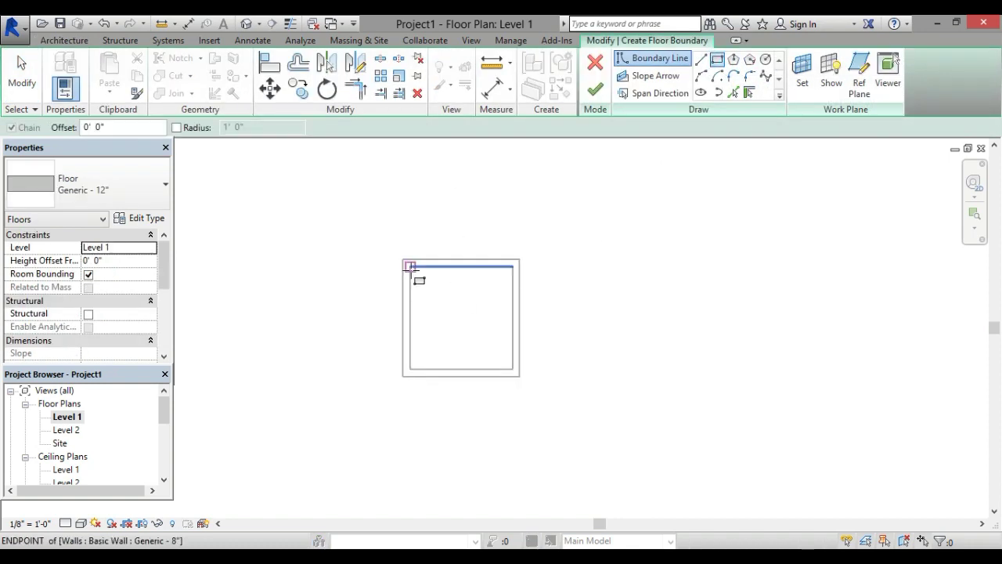
click(516, 377)
click(595, 89)
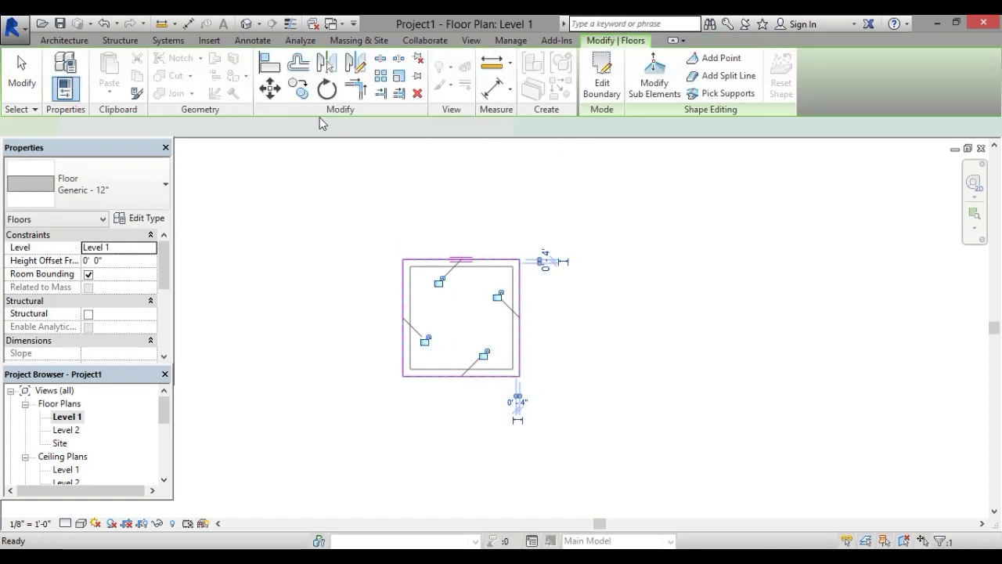
click(295, 273)
- Place a Single-Flush 36" x 84" door in the bottom wall near the right corner
scroll(380, 301, up, 1)
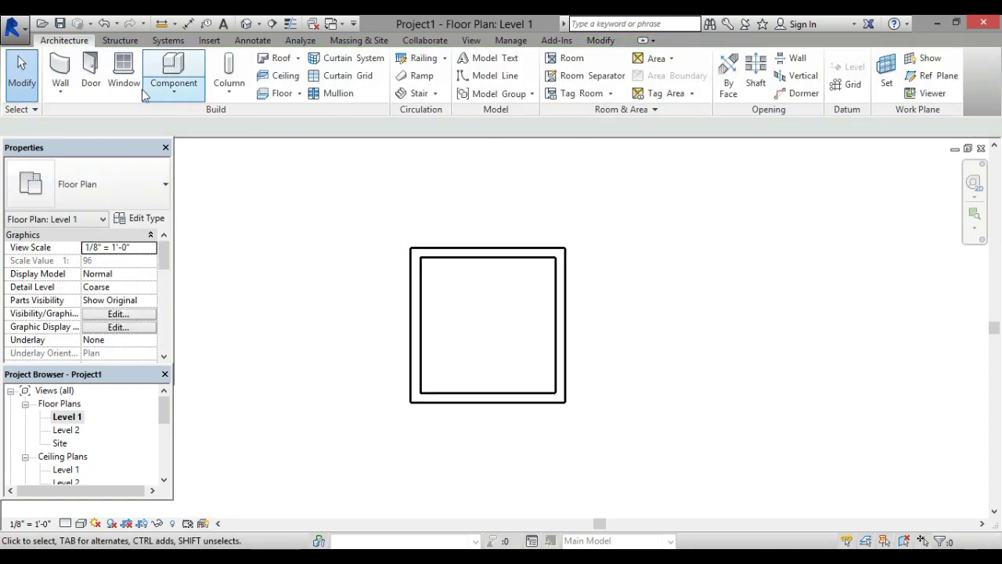
click(93, 92)
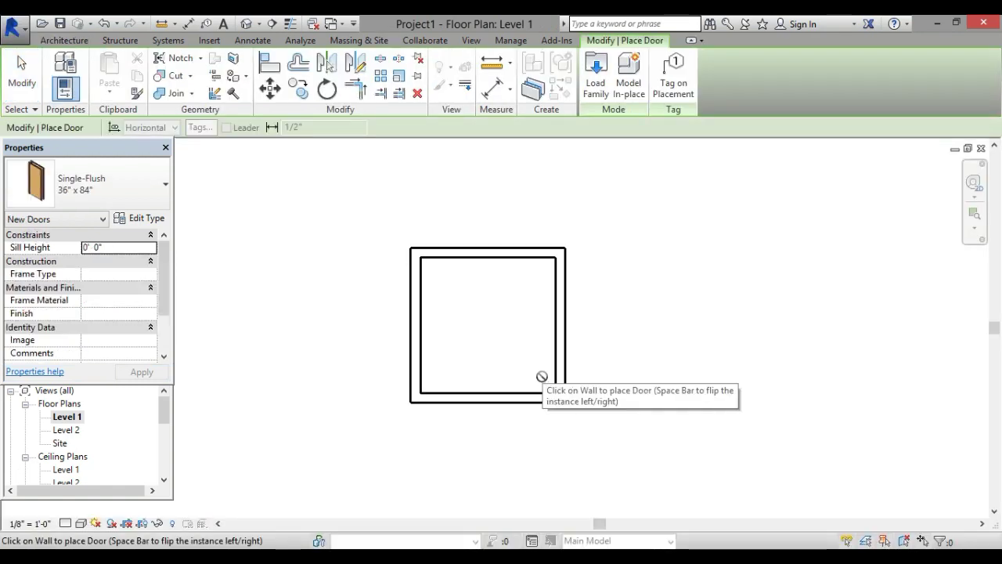
scroll(522, 418, up, 2)
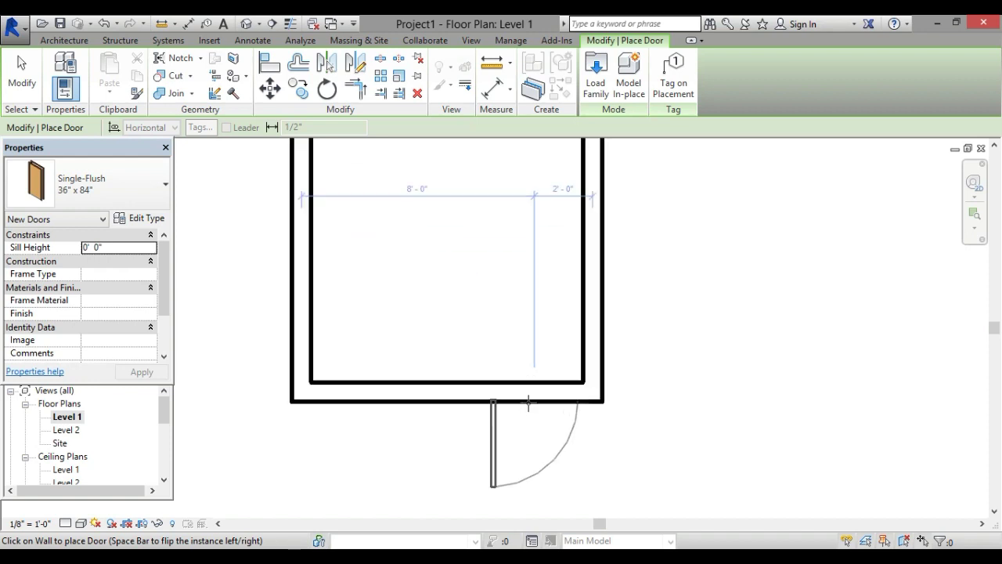
scroll(528, 407, up, 2)
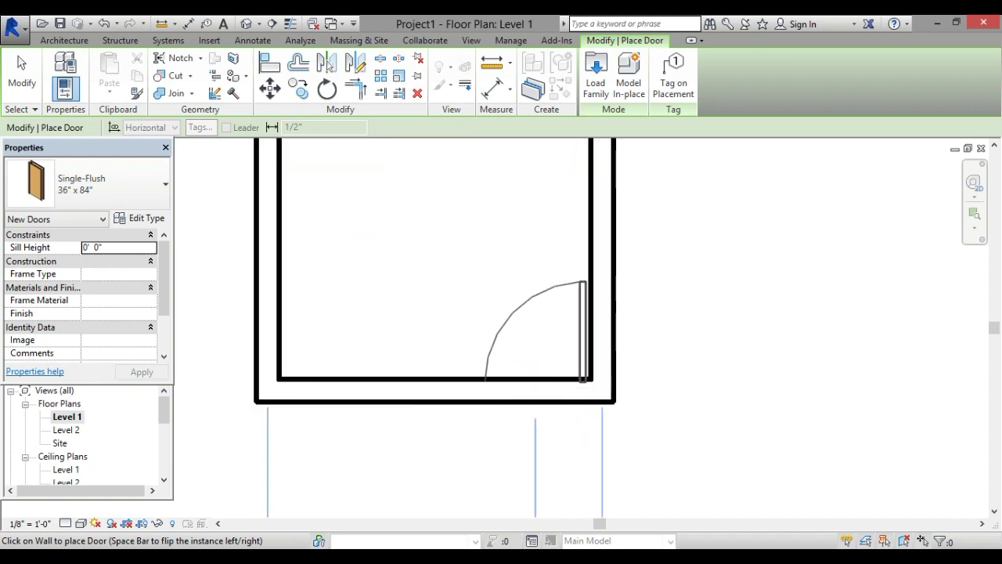
scroll(556, 341, down, 2)
scroll(556, 340, down, 1)
click(64, 40)
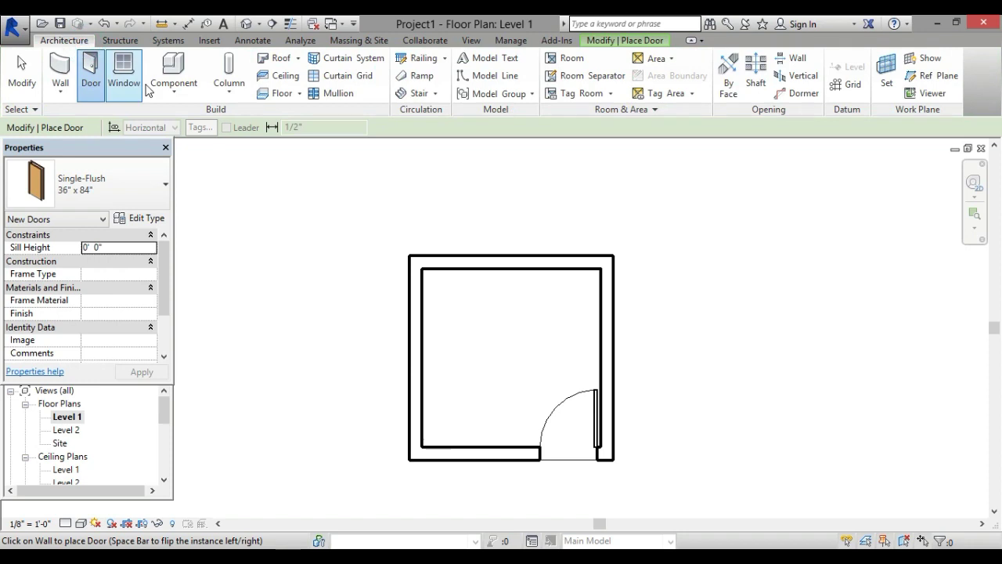
- Load Casement Dbl with Trim from US Imperial > Windows and place a 48" x 48" window in the top wall
click(124, 87)
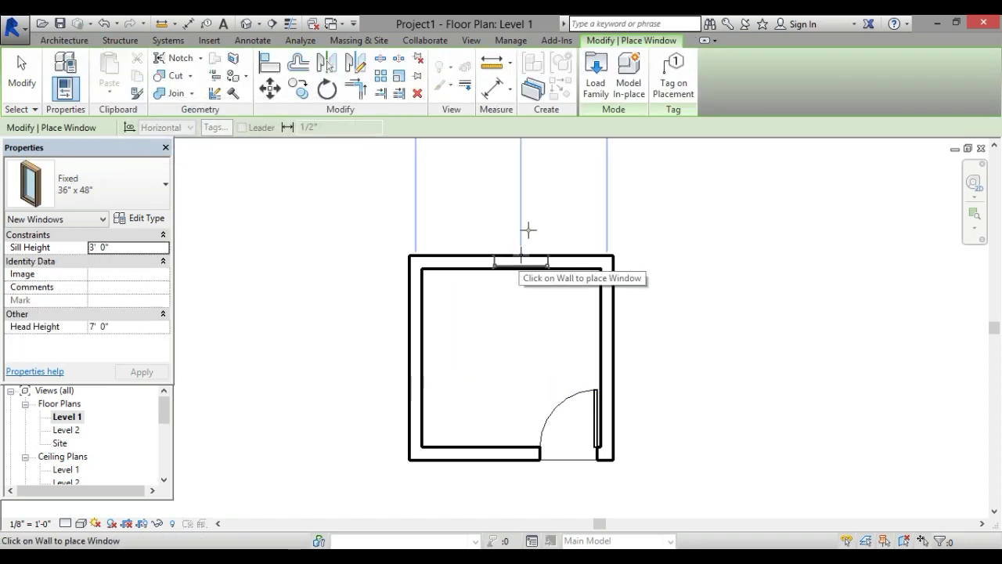
click(597, 85)
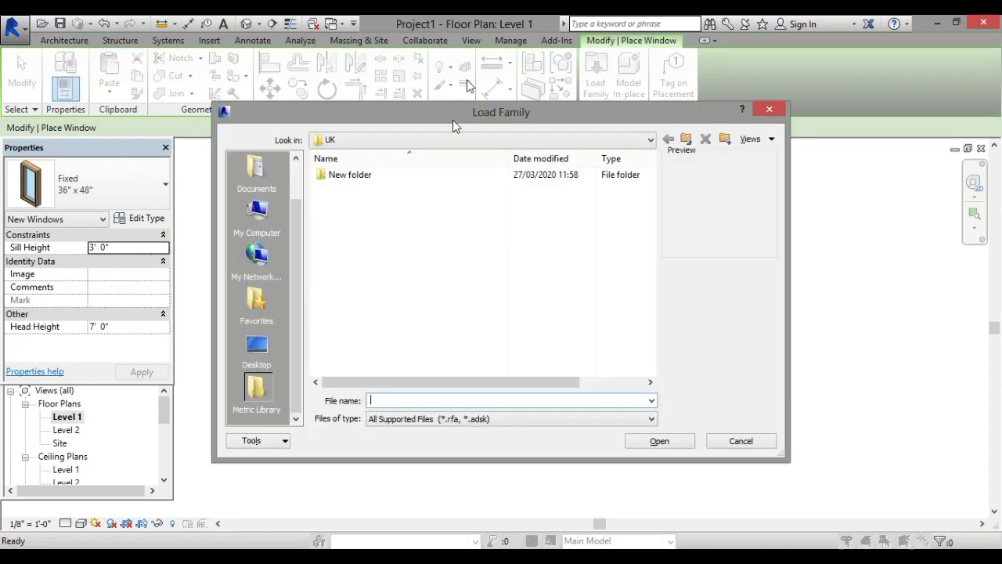
double_click(426, 174)
double_click(426, 174)
scroll(426, 271, down, 5)
double_click(394, 356)
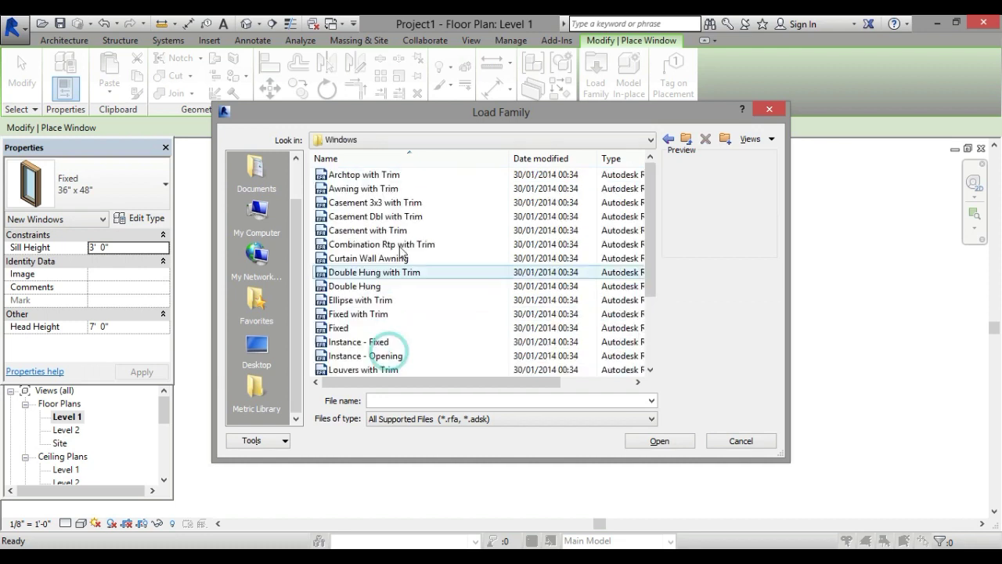
click(413, 203)
click(413, 219)
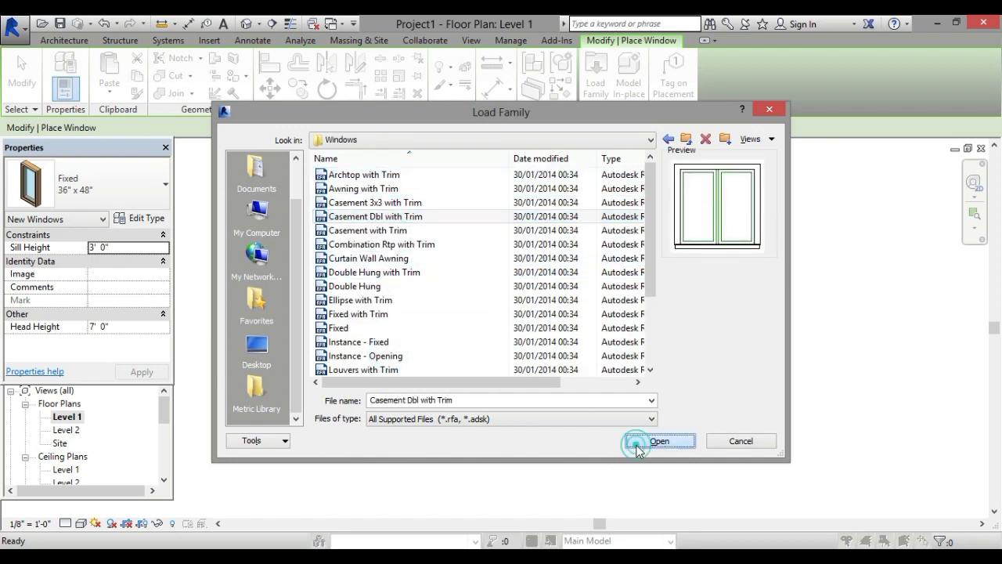
click(640, 442)
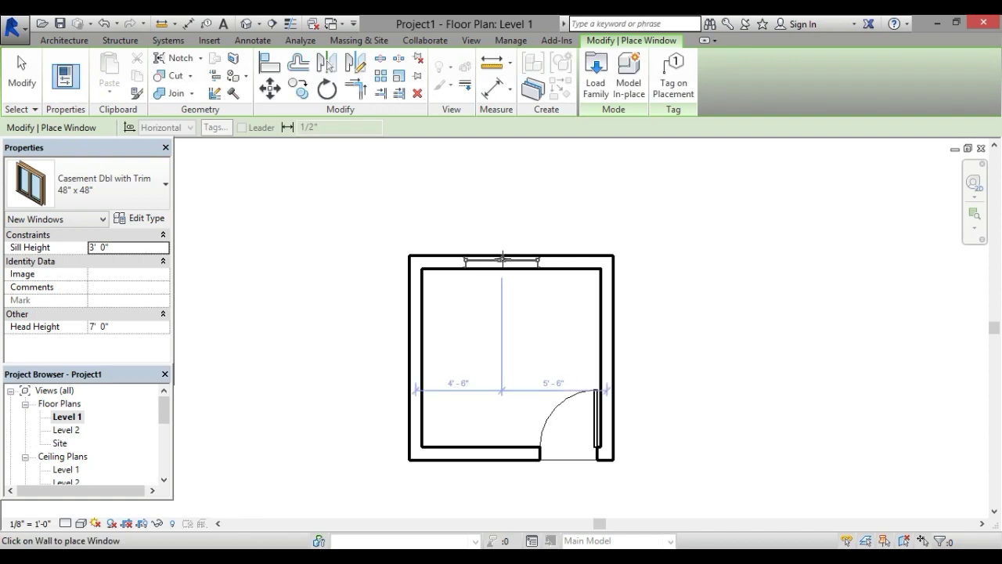
click(513, 257)
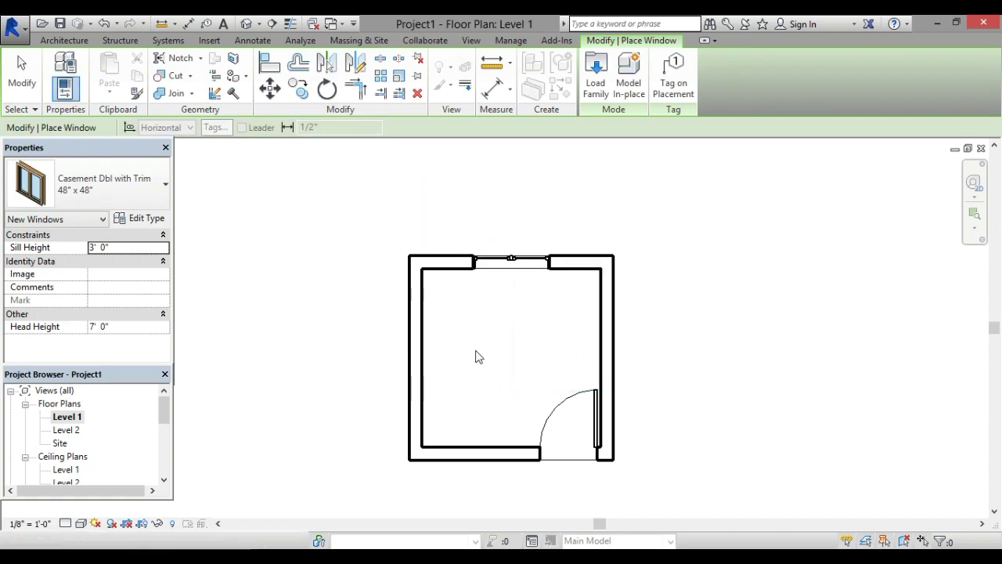
key(Escape)
key(Escape)
- Through Place a Component, load the Bed-Box family from US Imperial > Furniture > Beds
click(174, 87)
click(179, 119)
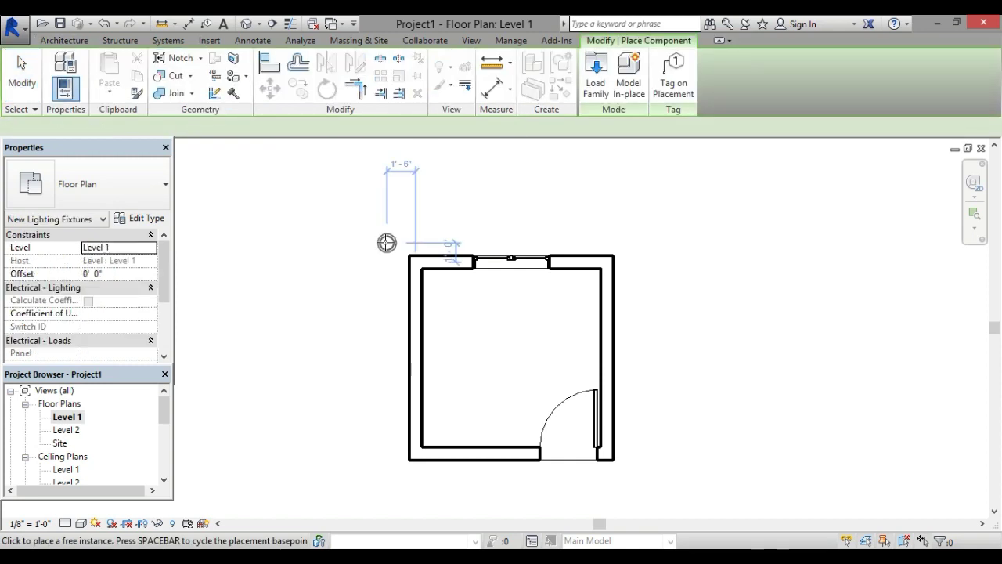
key(Escape)
key(Escape)
click(174, 90)
click(178, 118)
click(596, 78)
double_click(351, 177)
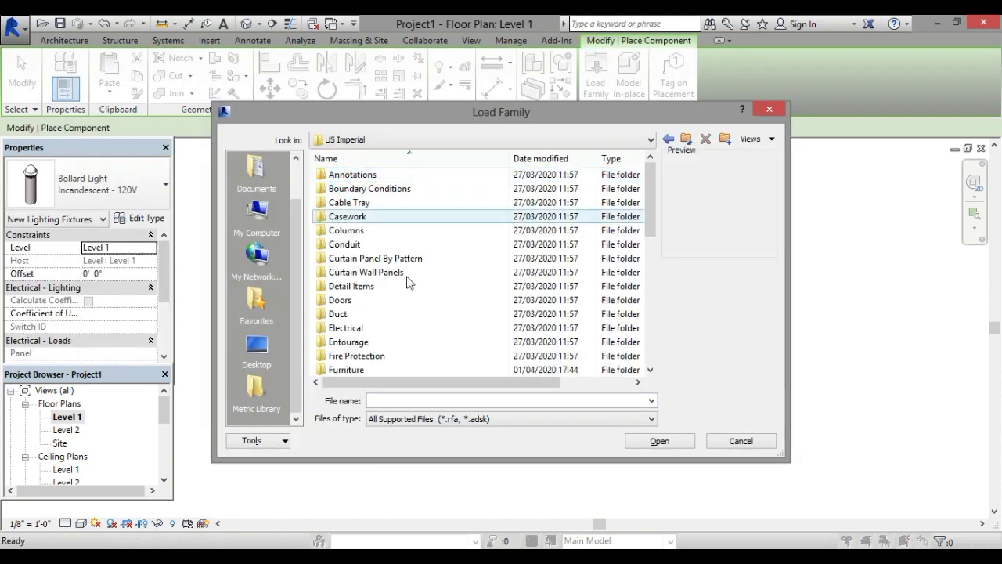
scroll(397, 308, down, 5)
scroll(378, 211, up, 1)
double_click(377, 205)
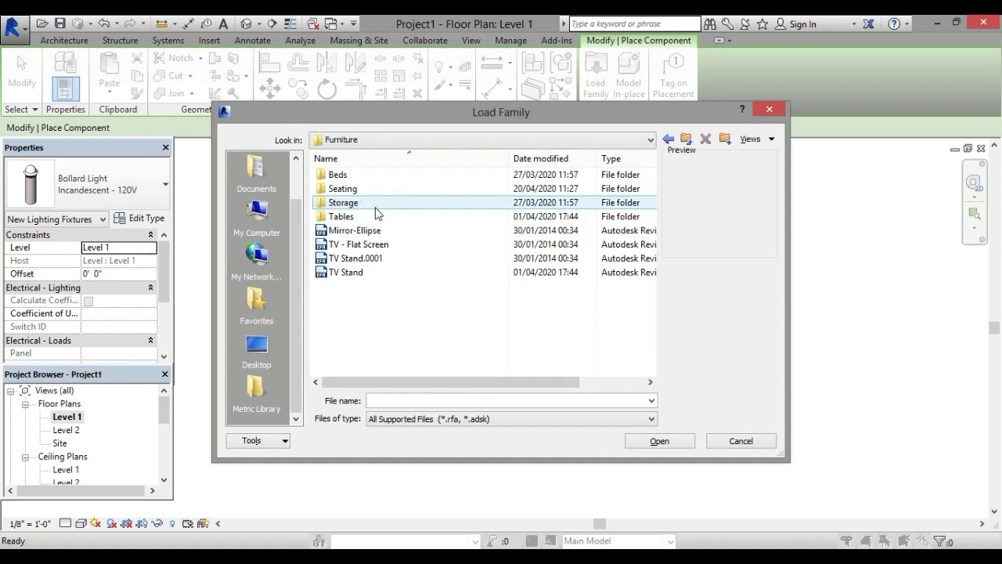
double_click(366, 176)
click(366, 175)
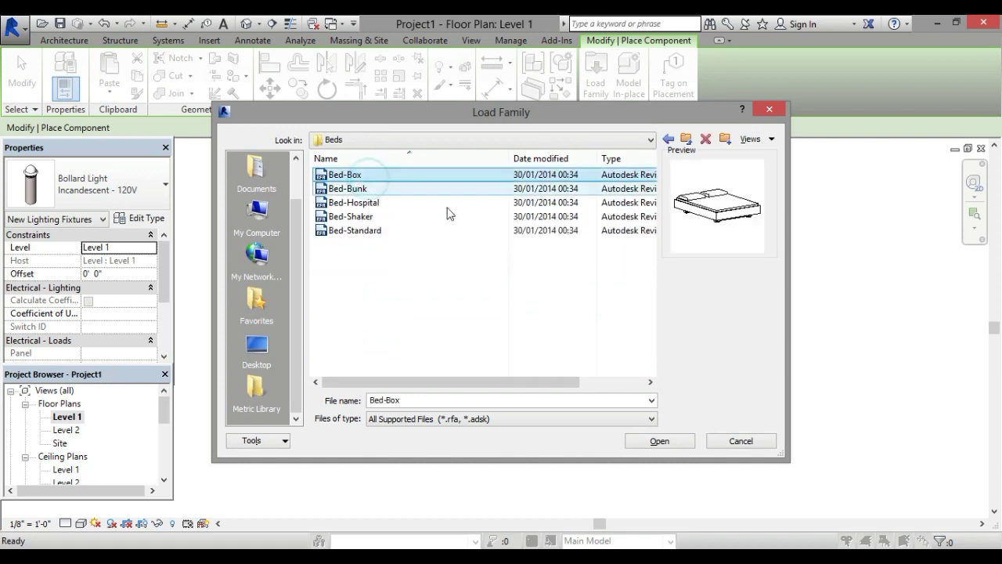
click(658, 440)
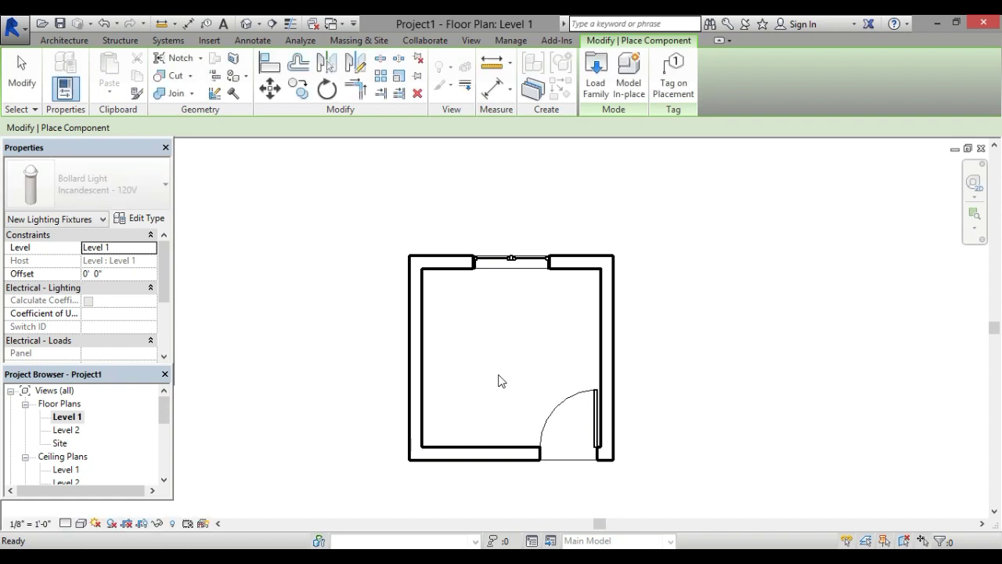
- Place the Bed-Box Double 53" x 74" bed and rotate it a quarter turn
click(469, 333)
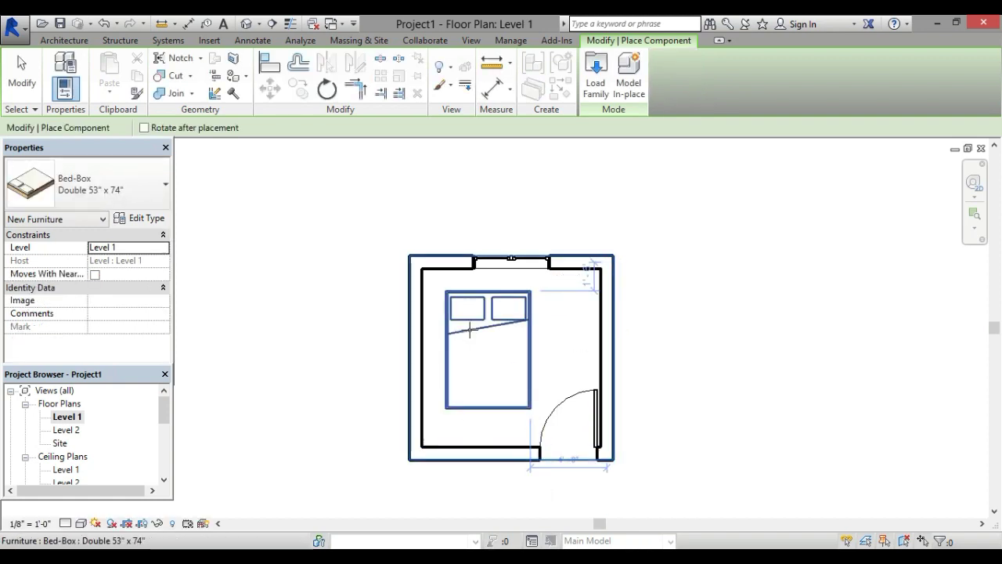
key(Escape)
click(447, 335)
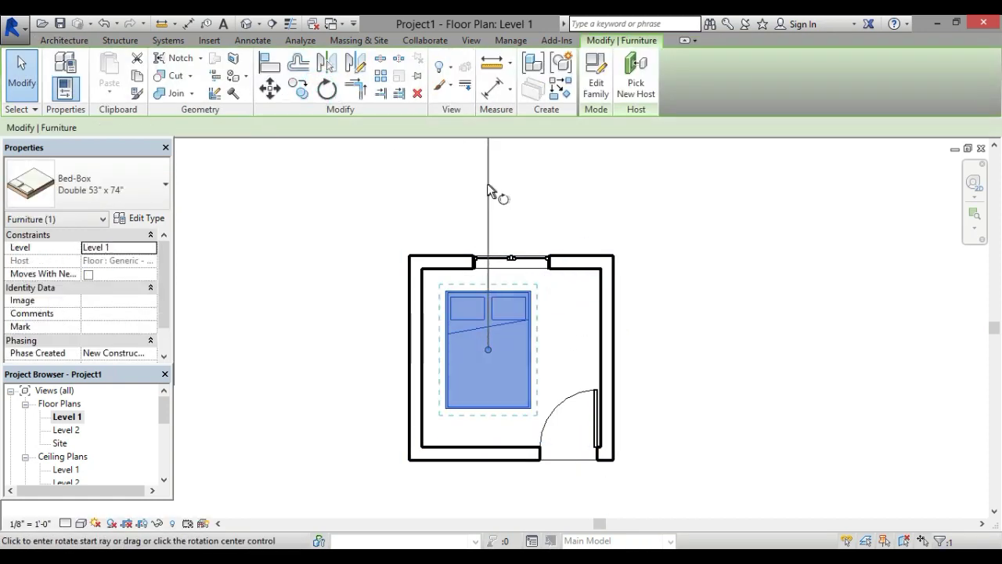
click(487, 191)
click(270, 352)
key(Escape)
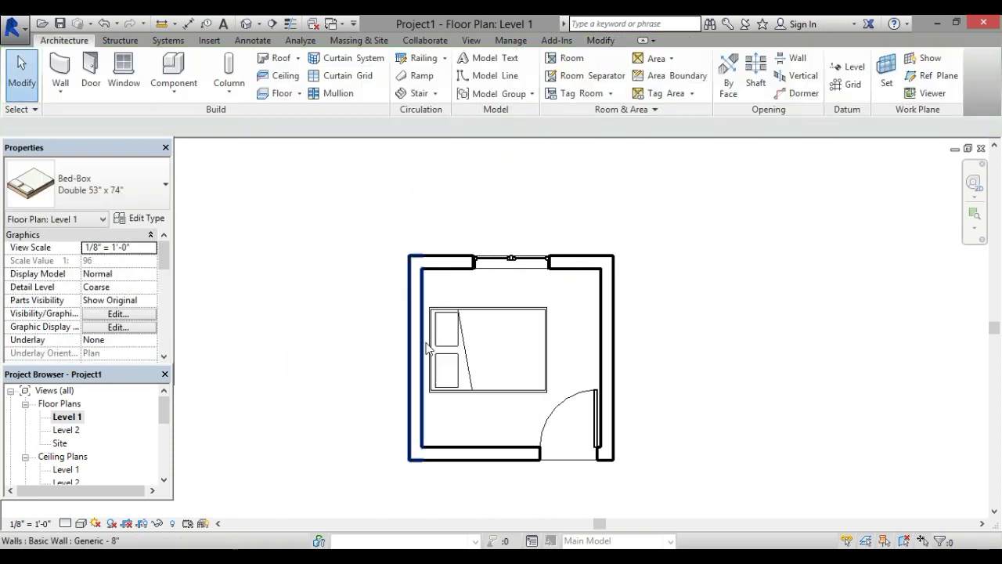
- Move the bed up against the left wall with its headboard to the wall
scroll(427, 348, up, 3)
click(438, 271)
drag(414, 325, 419, 329)
drag(510, 266, 511, 233)
scroll(499, 228, down, 3)
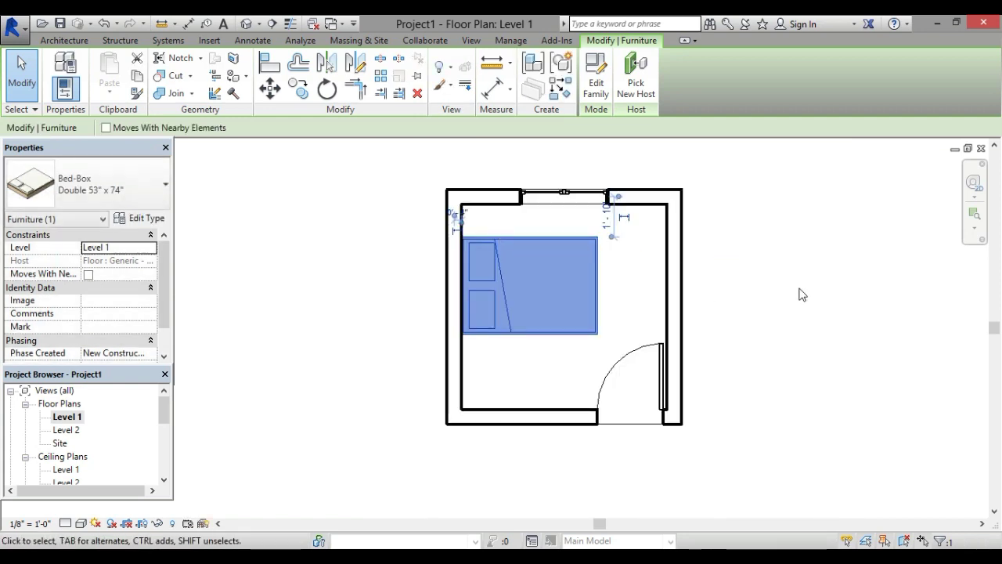
click(801, 293)
- Restart Place a Component for the next furniture piece
click(185, 95)
click(201, 116)
key(Escape)
click(174, 94)
click(188, 119)
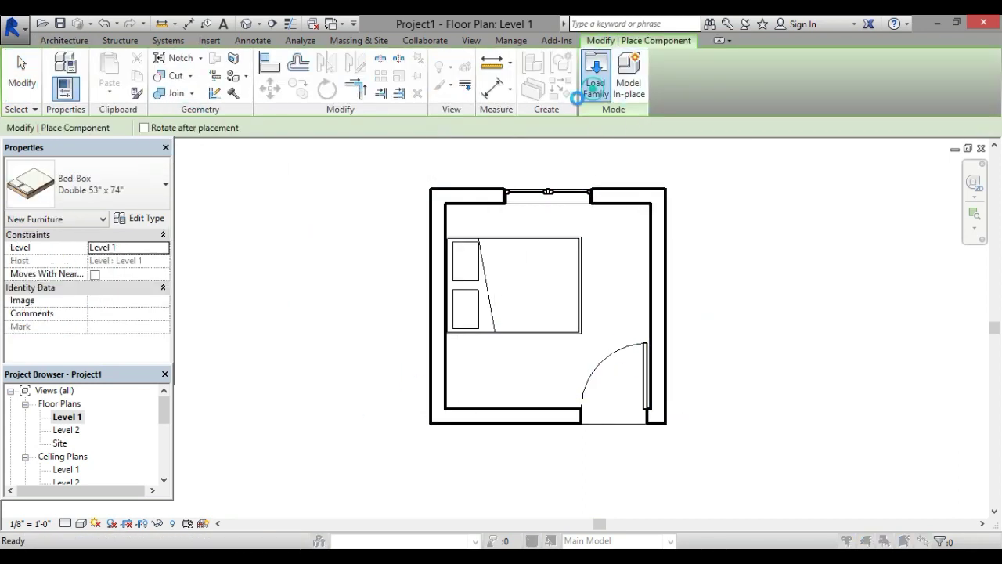
- Load the Table-Night Stand family from US Imperial > Furniture > Tables
click(593, 71)
double_click(382, 174)
double_click(382, 174)
scroll(405, 285, down, 1)
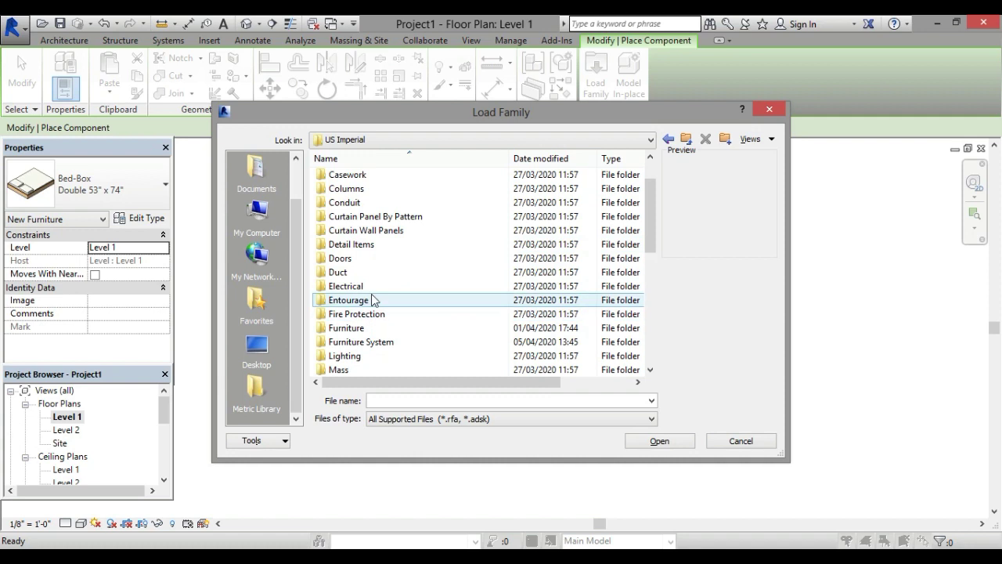
double_click(363, 324)
double_click(365, 219)
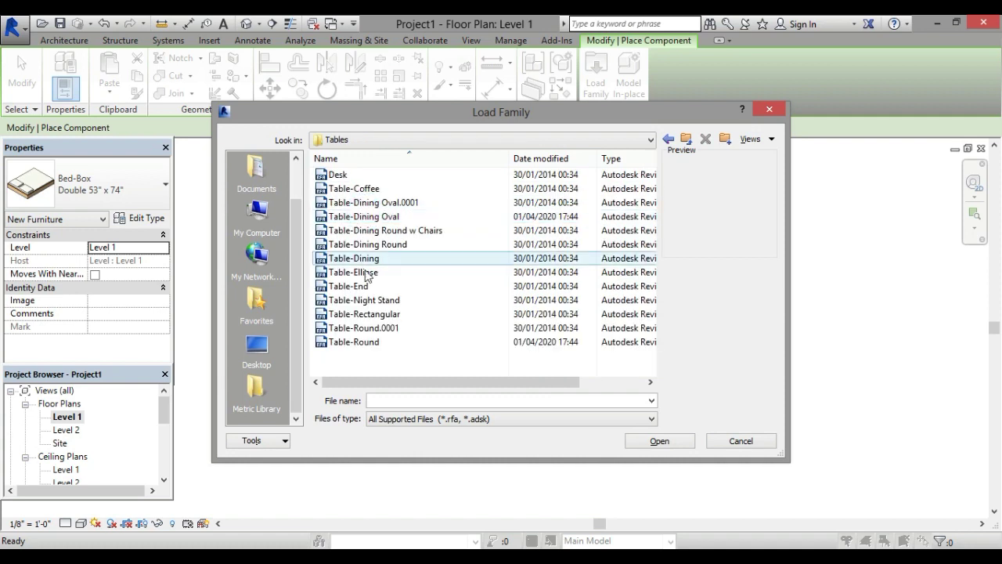
click(364, 300)
click(664, 441)
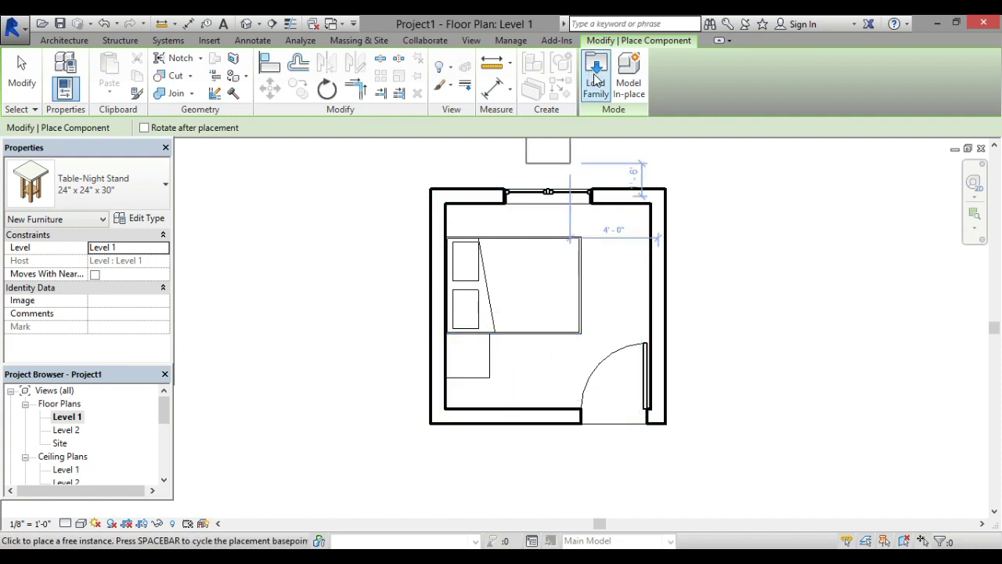
- Load the Cabinet-File 2 Drawer family from Furniture > Storage
click(596, 74)
double_click(530, 176)
scroll(397, 285, down, 2)
double_click(397, 285)
double_click(395, 202)
click(394, 176)
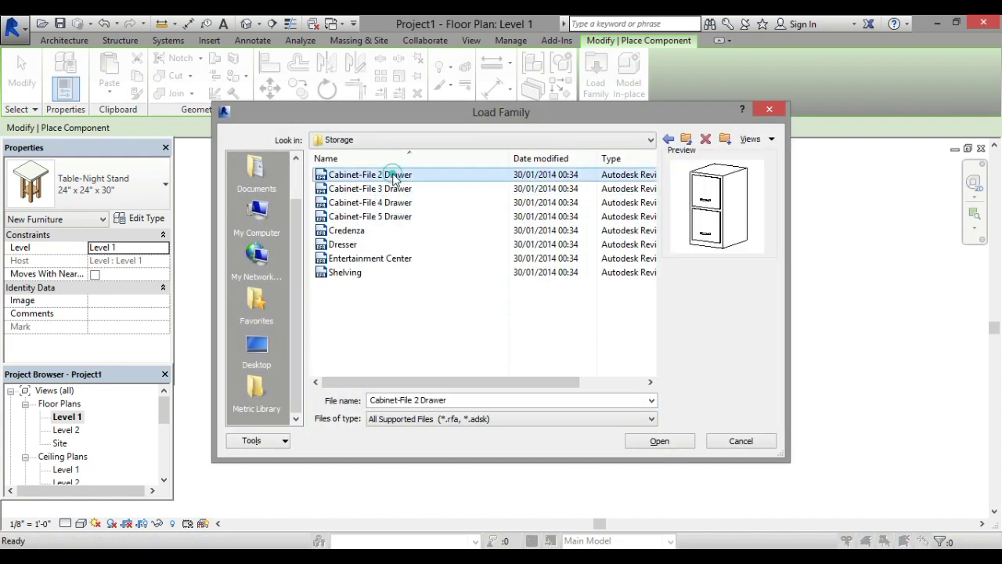
click(660, 442)
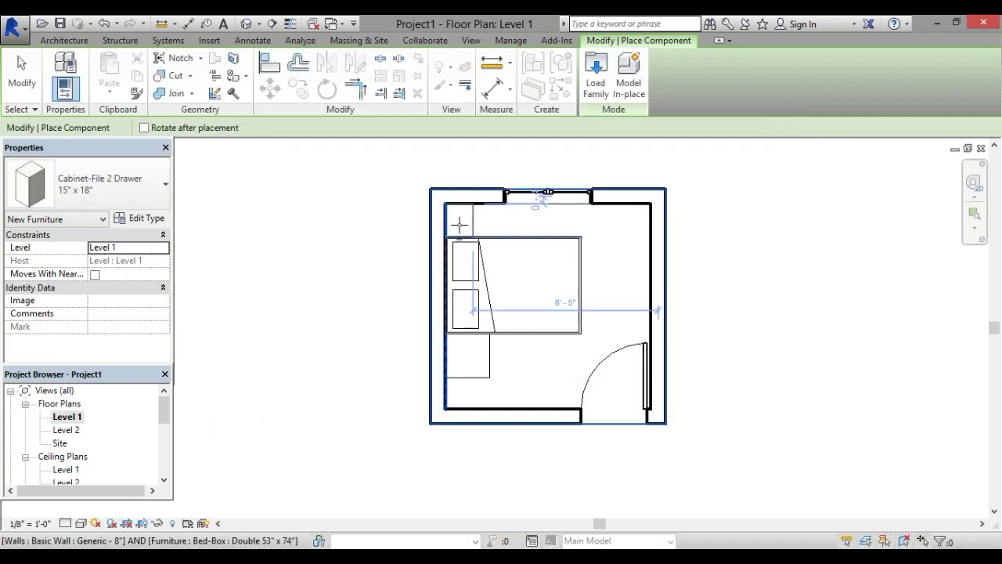
- Place the Cabinet-File 2 Drawer in the top-left corner and rotate it a quarter turn
click(469, 224)
key(Escape)
key(Escape)
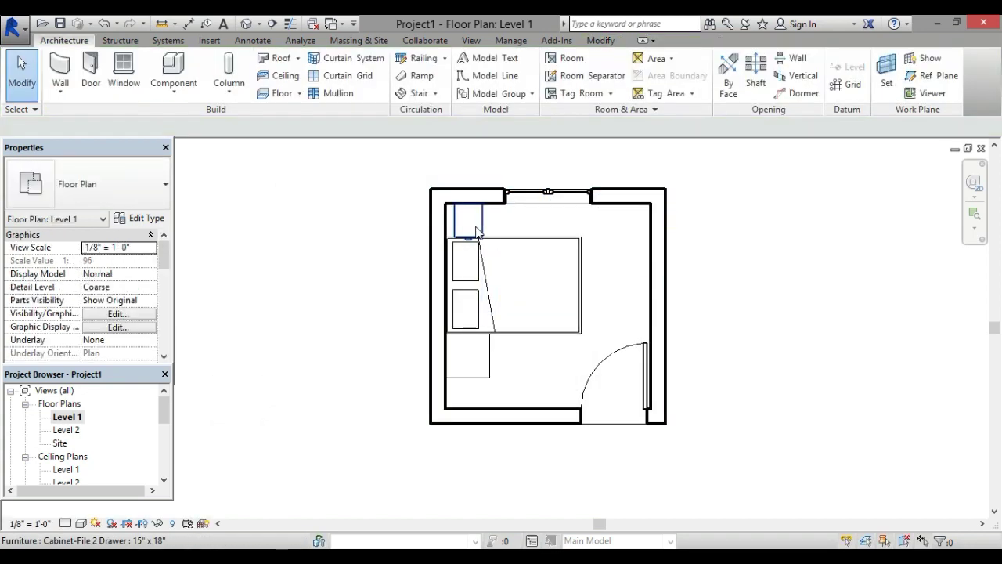
click(468, 220)
click(326, 91)
click(470, 152)
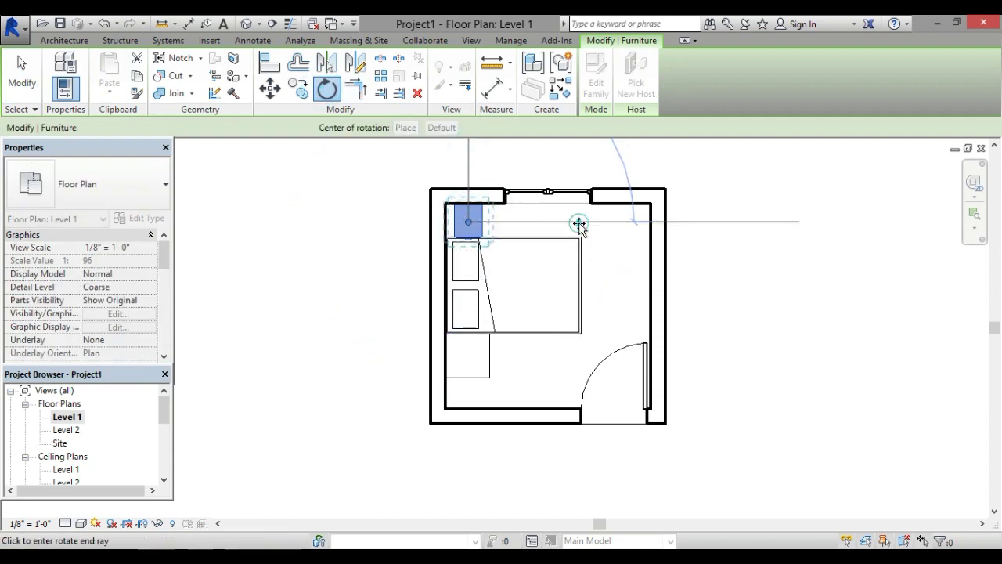
click(577, 225)
- Rotate the cabinet again so its handle faces into the room
scroll(481, 216, up, 3)
click(326, 91)
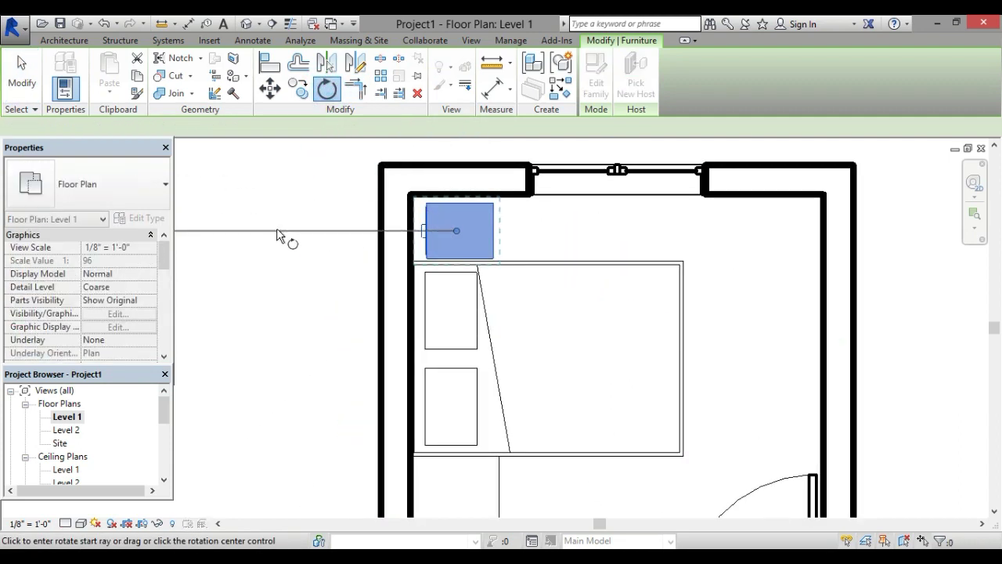
click(625, 227)
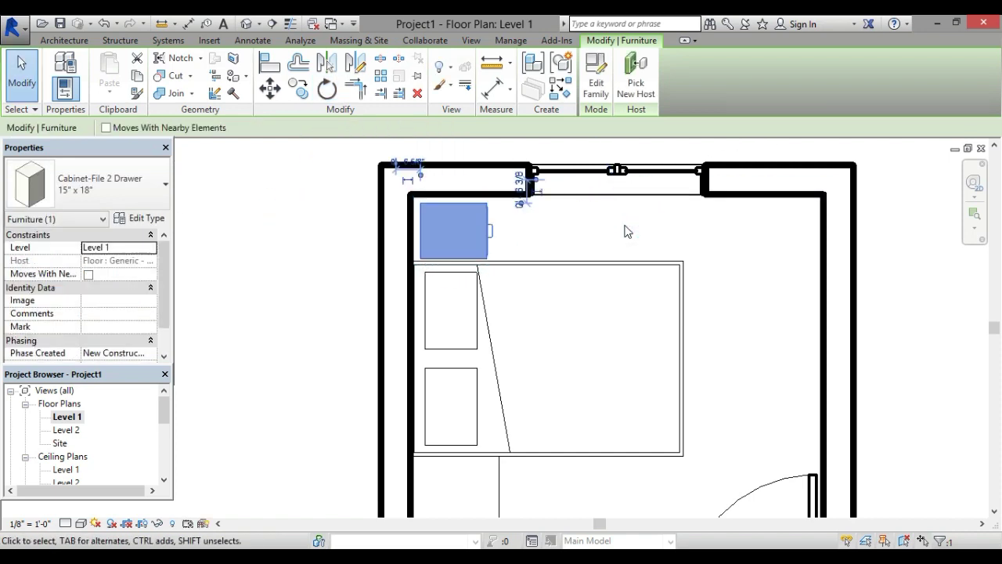
click(625, 231)
scroll(472, 277, down, 3)
scroll(434, 293, down, 1)
- Load the Chair-Corbu family from US Imperial > Furniture > Seating
scroll(470, 266, up, 3)
click(174, 88)
click(247, 119)
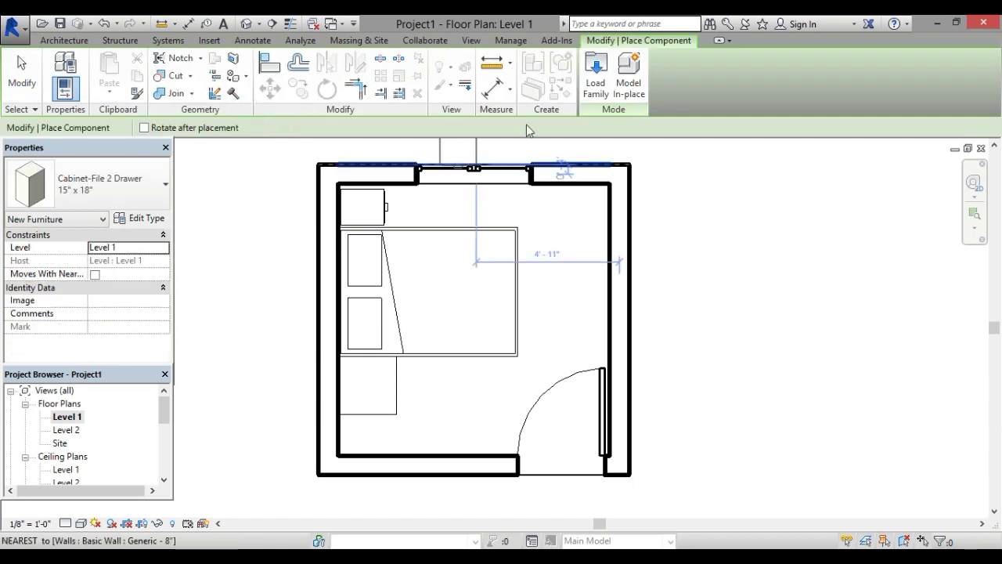
click(594, 74)
double_click(338, 175)
double_click(338, 174)
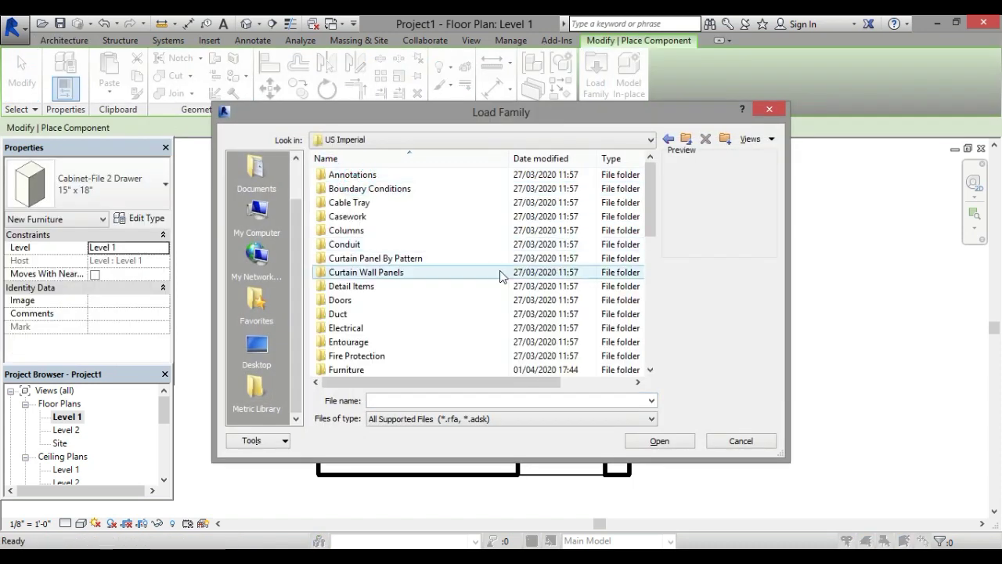
scroll(435, 317, down, 2)
double_click(411, 288)
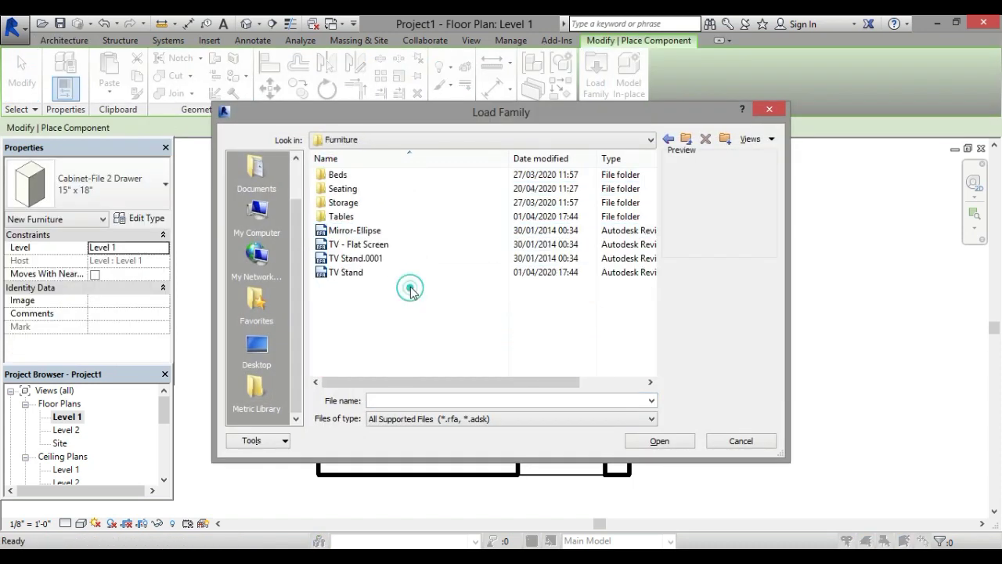
double_click(396, 190)
click(391, 202)
click(681, 439)
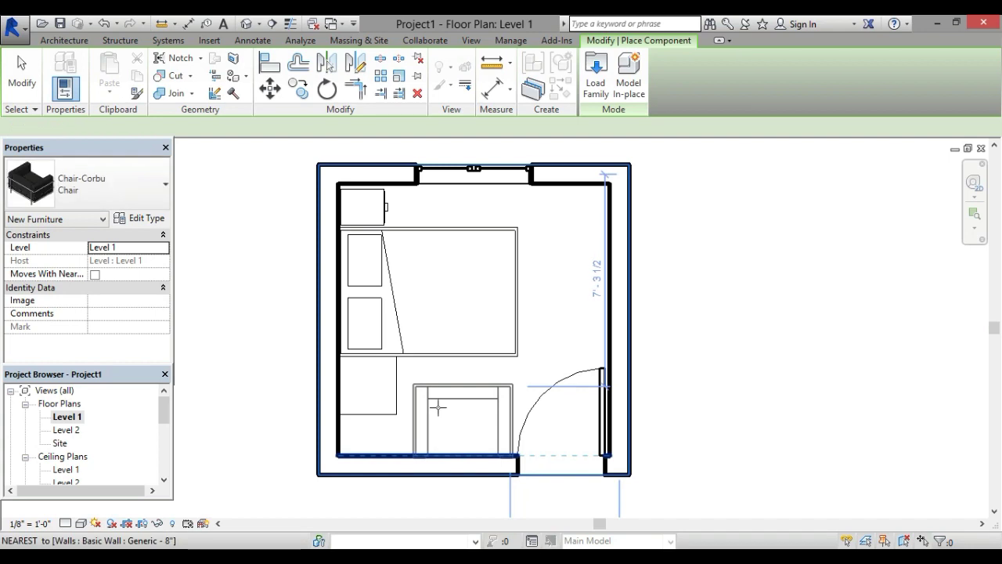
- Rotate the Chair-Corbu 180° and push it against the bottom wall
key(Escape)
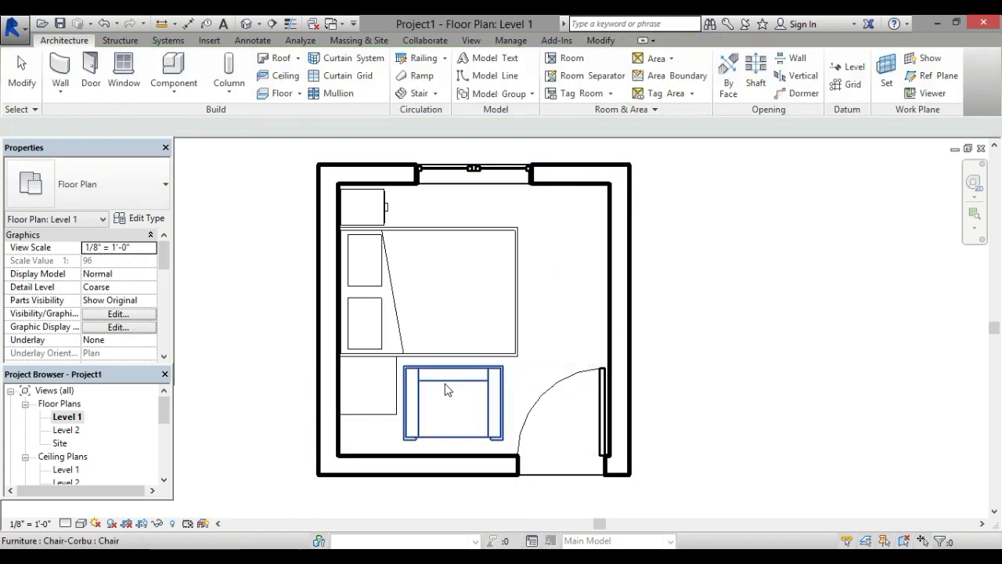
click(443, 389)
click(327, 90)
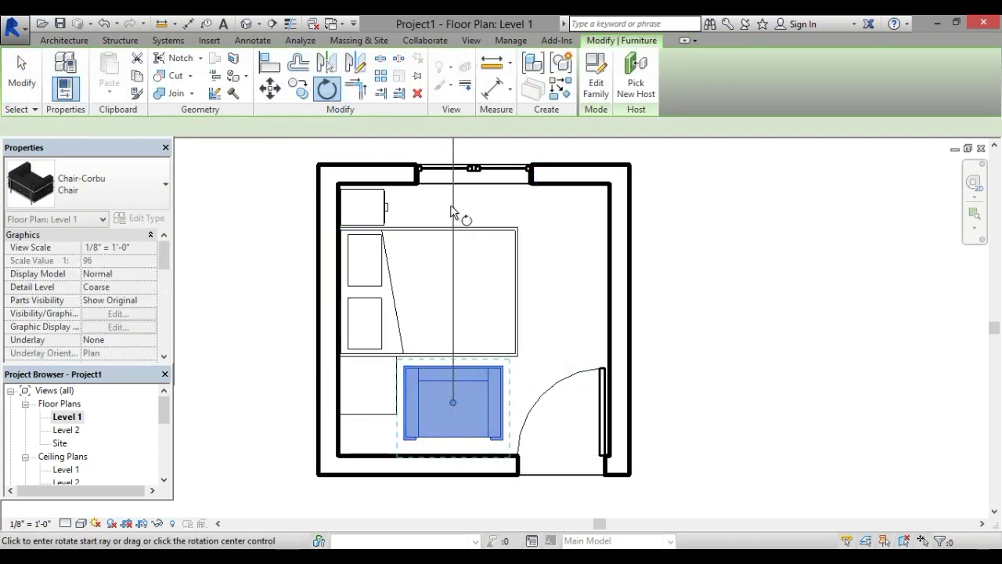
click(459, 212)
scroll(553, 439, down, 5)
scroll(553, 457, up, 4)
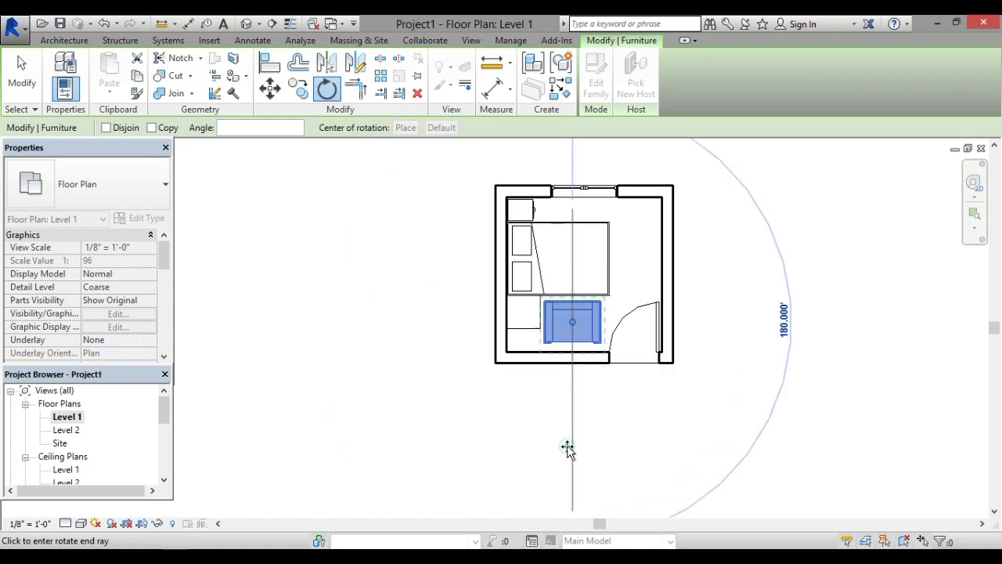
click(568, 448)
scroll(564, 321, up, 5)
mouse_move(571, 331)
mouse_down()
mouse_move(563, 369)
mouse_move(566, 361)
mouse_up()
- Deselect the chair and browse the Load Family dialog into the US Imperial library
scroll(566, 407, down, 3)
key(Escape)
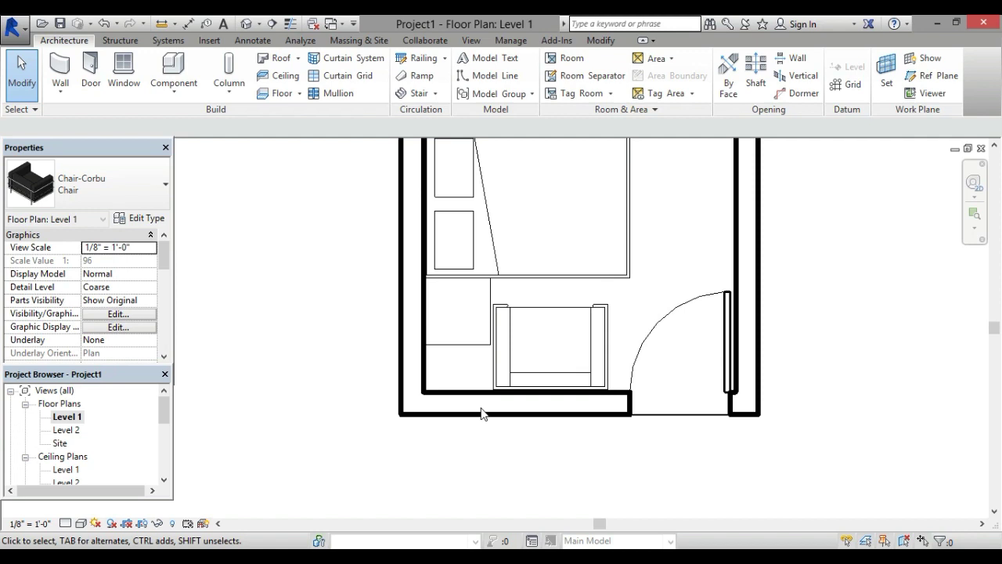
scroll(379, 253, up, 2)
click(174, 77)
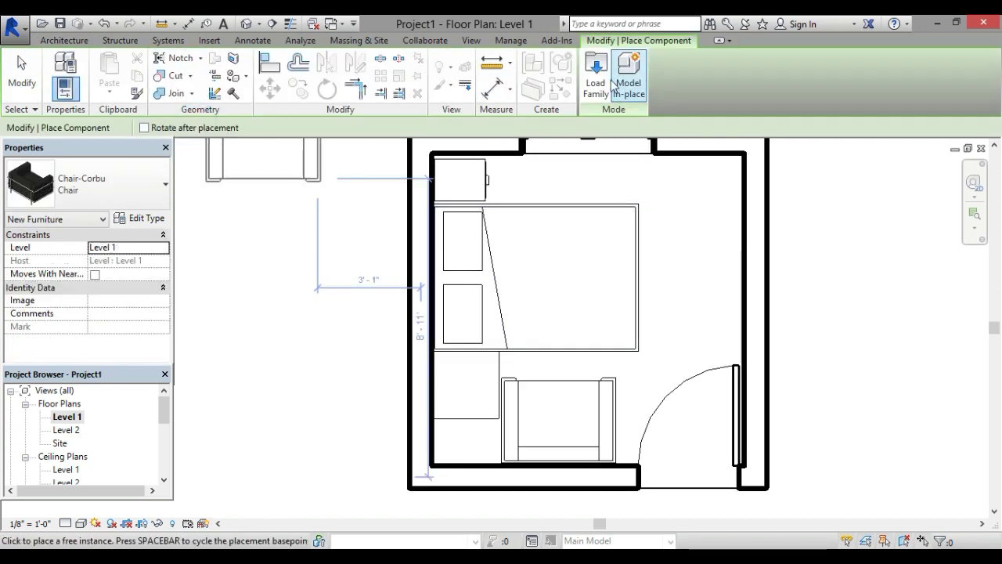
click(596, 74)
double_click(443, 179)
double_click(425, 177)
scroll(376, 290, down, 2)
- Load Floor Lamp - Standup from Lighting > Architectural > Internal and place it in the bottom-left corner
click(369, 312)
double_click(413, 176)
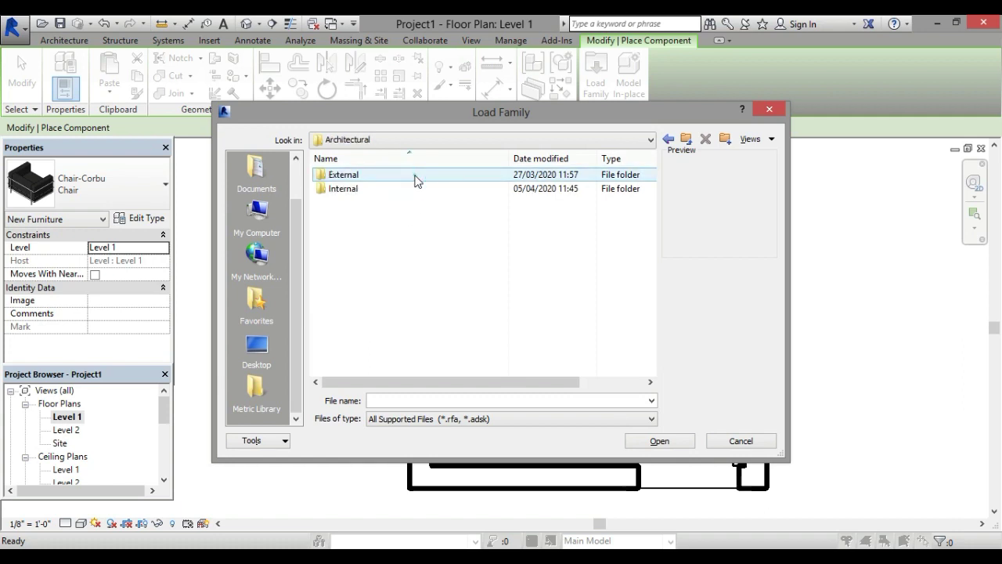
double_click(414, 177)
click(670, 140)
double_click(454, 188)
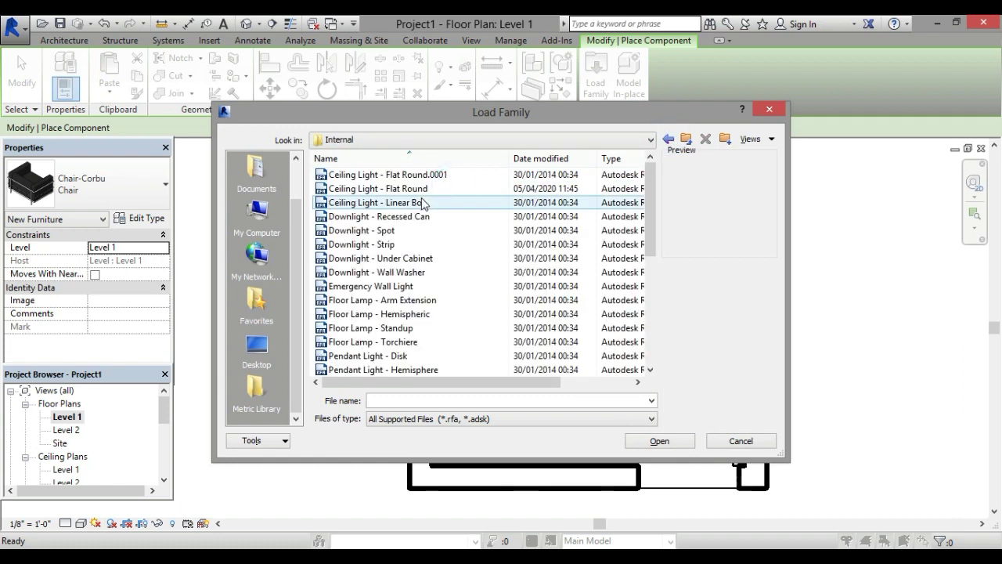
scroll(425, 286, down, 1)
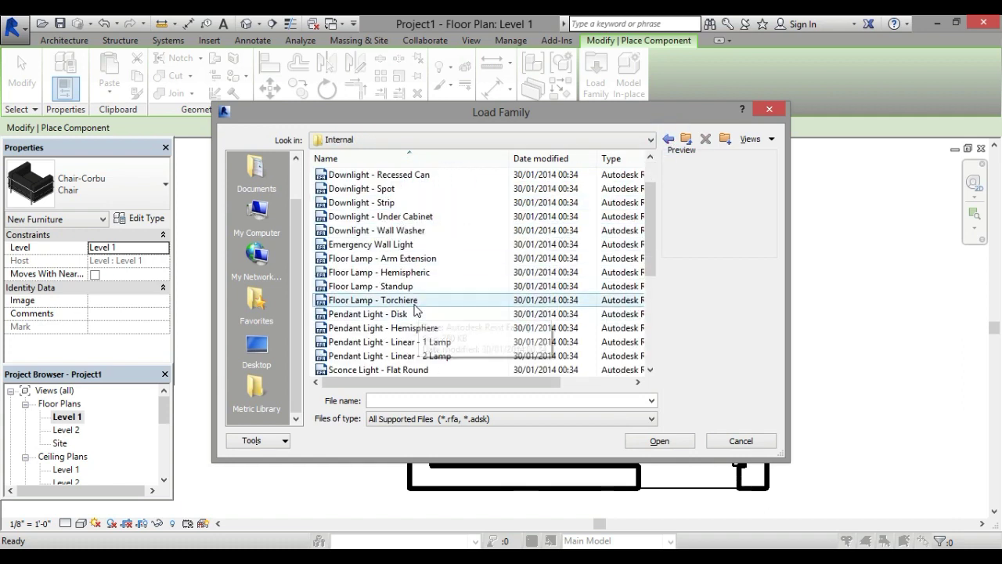
click(411, 301)
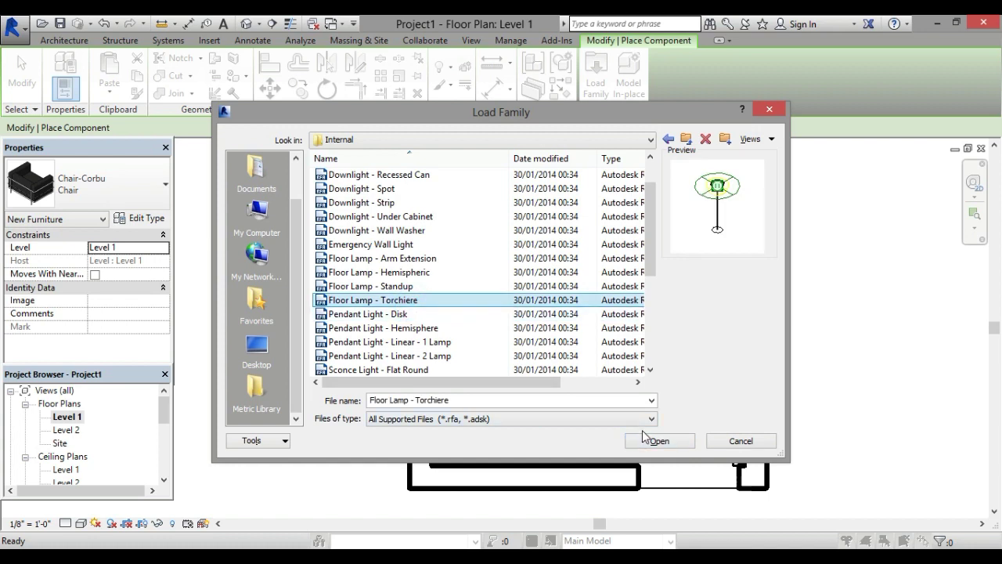
click(392, 272)
click(416, 287)
click(677, 444)
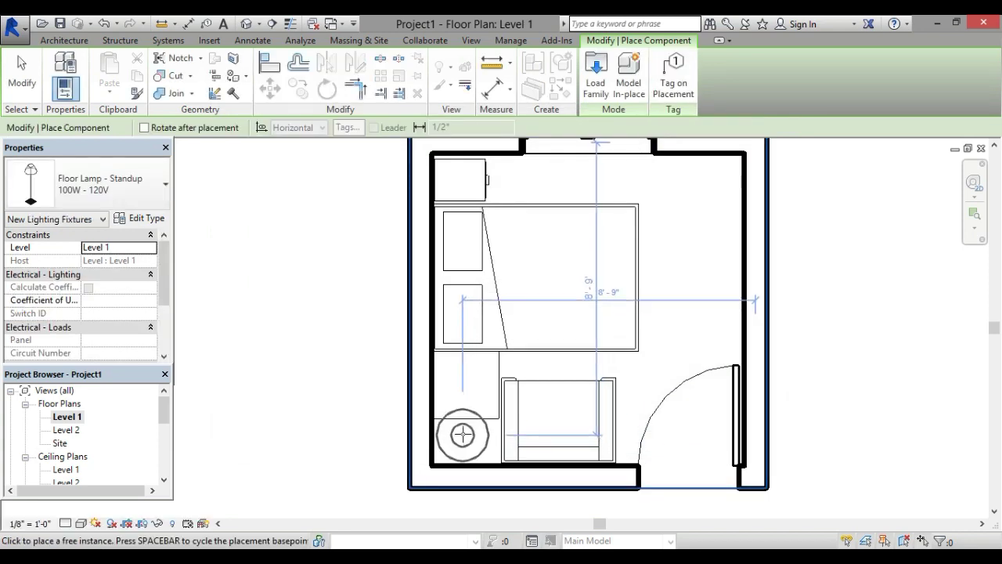
click(464, 437)
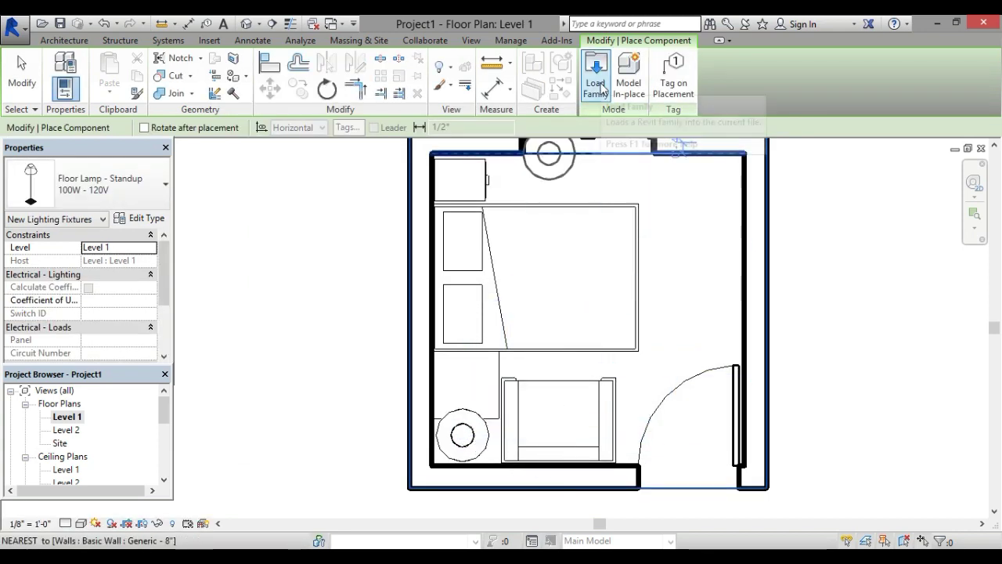
- Browse the family library to US Imperial > Lighting > Architectural > Internal
click(595, 74)
double_click(469, 174)
double_click(463, 168)
scroll(403, 331, down, 2)
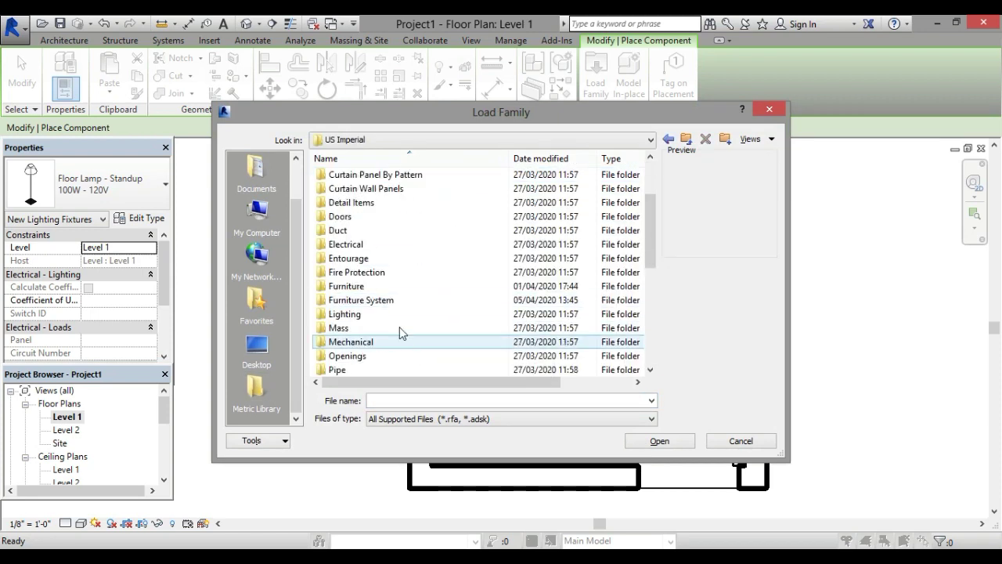
double_click(392, 317)
double_click(383, 173)
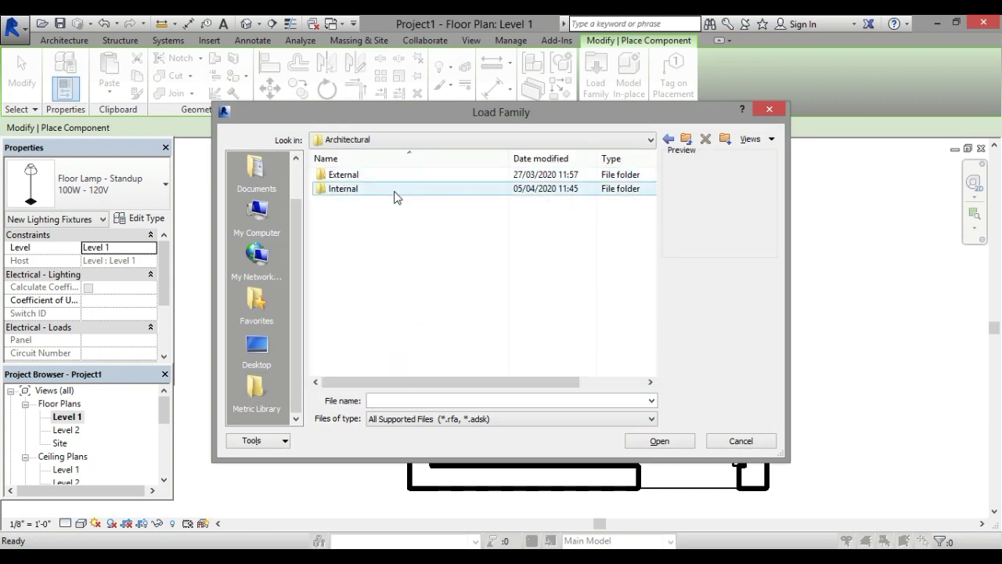
double_click(397, 190)
scroll(399, 235, down, 1)
- Load Table Lamp - Hemispheric and place it at the room's top-left corner
scroll(408, 278, down, 5)
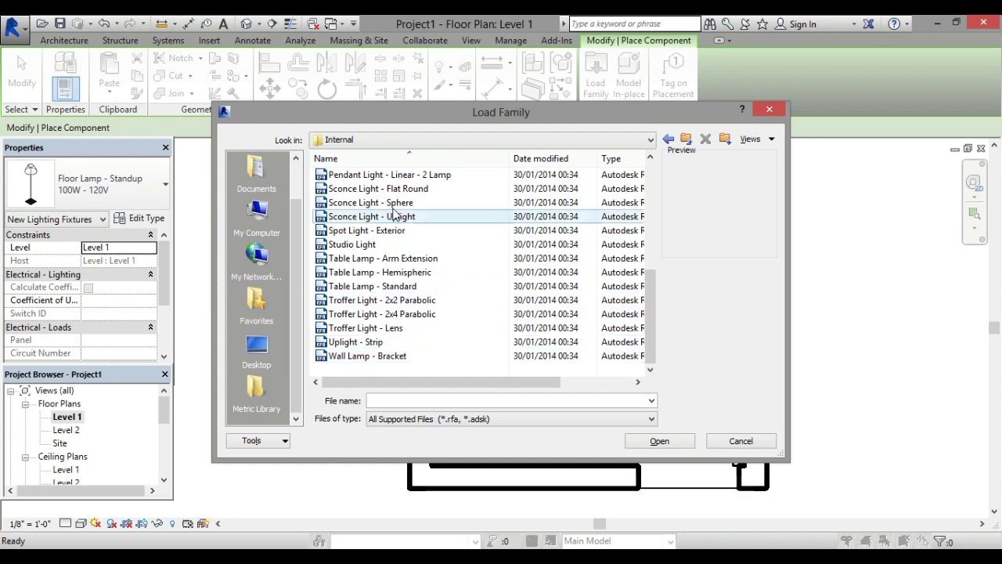
click(392, 259)
click(397, 285)
click(392, 271)
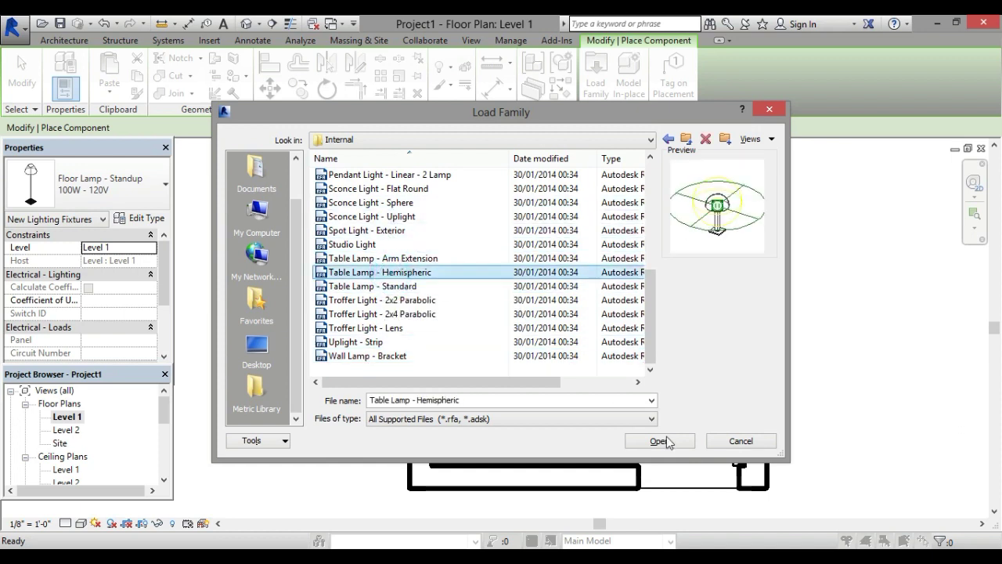
click(660, 441)
click(447, 199)
key(Escape)
key(Escape)
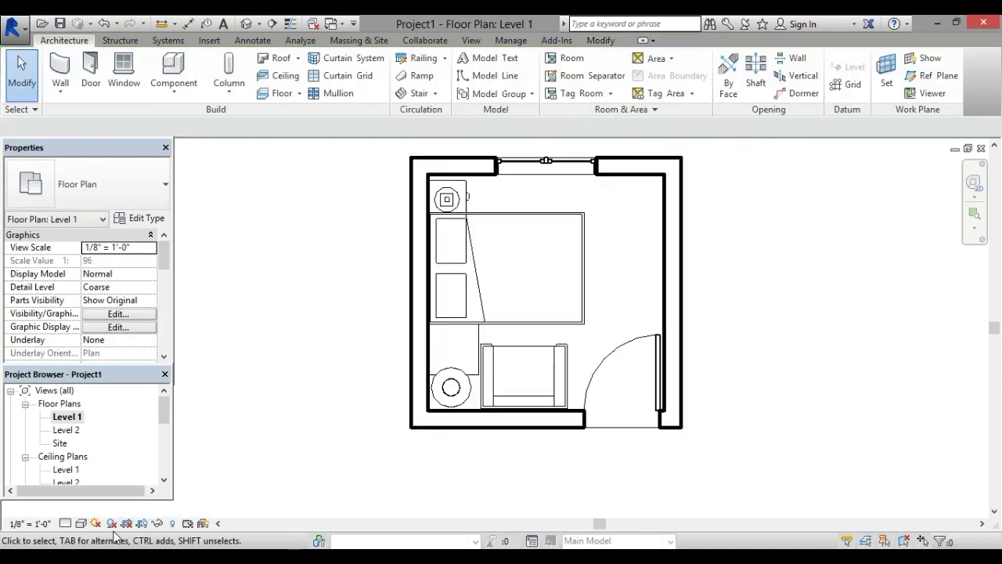
- Pan the floor plan slightly, then switch to the room's 3D view
click(156, 523)
click(337, 329)
middle_drag(753, 268, 736, 285)
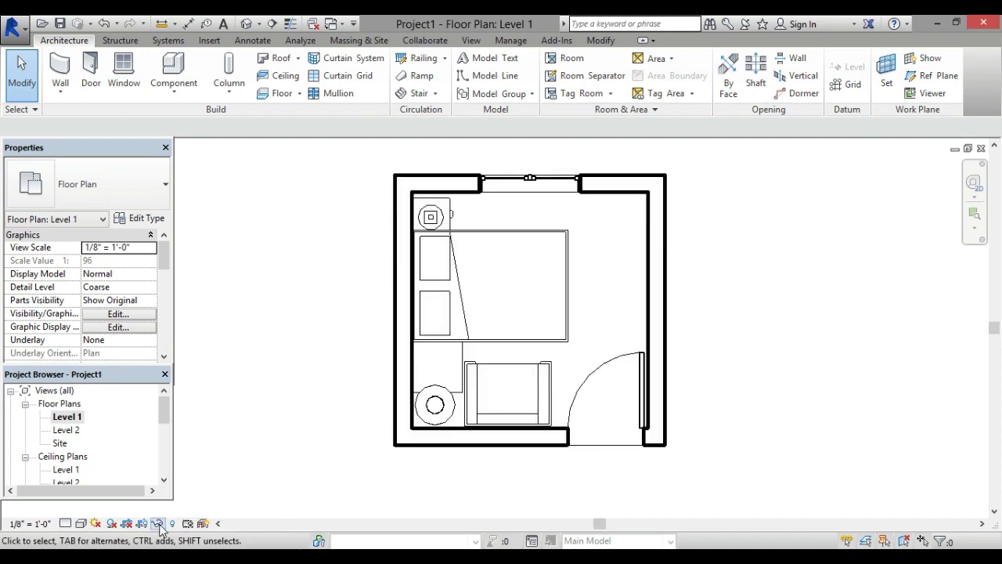
click(247, 24)
- Reset Temporary Hide/Isolate to show all elements and turn the view to BACK
click(188, 523)
click(224, 506)
scroll(329, 345, down, 3)
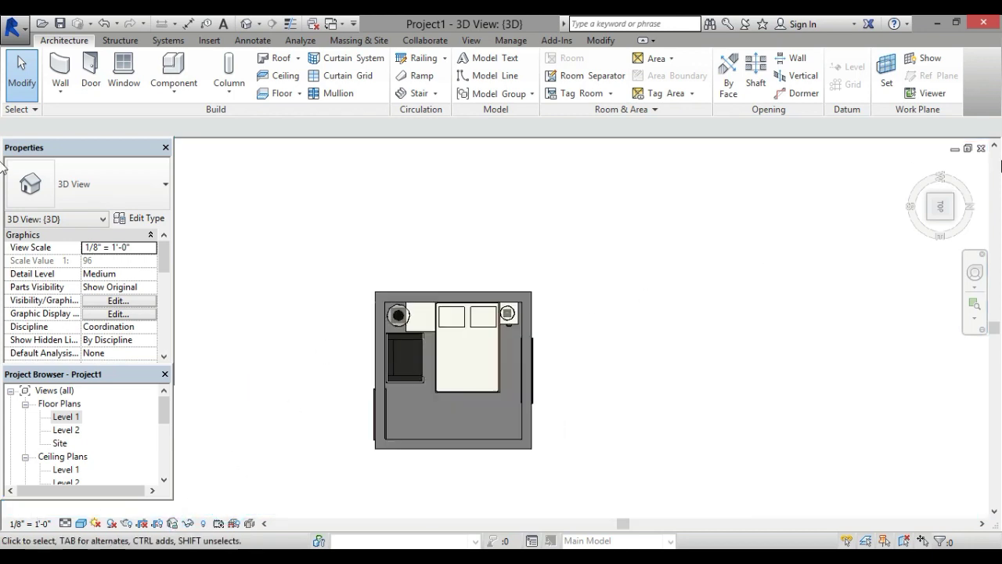
click(953, 210)
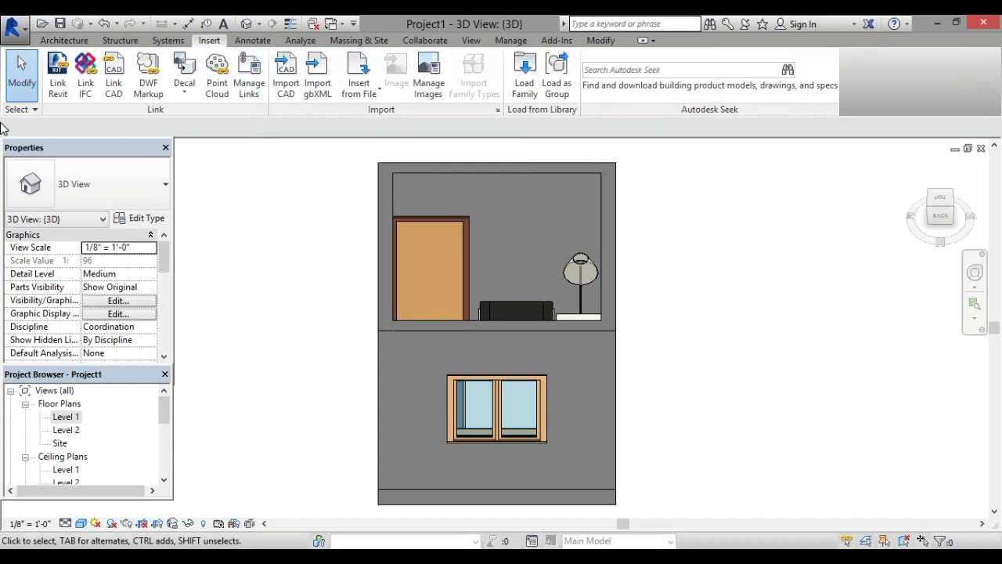
- Place a decal on the back wall between the door and floor lamp
click(185, 87)
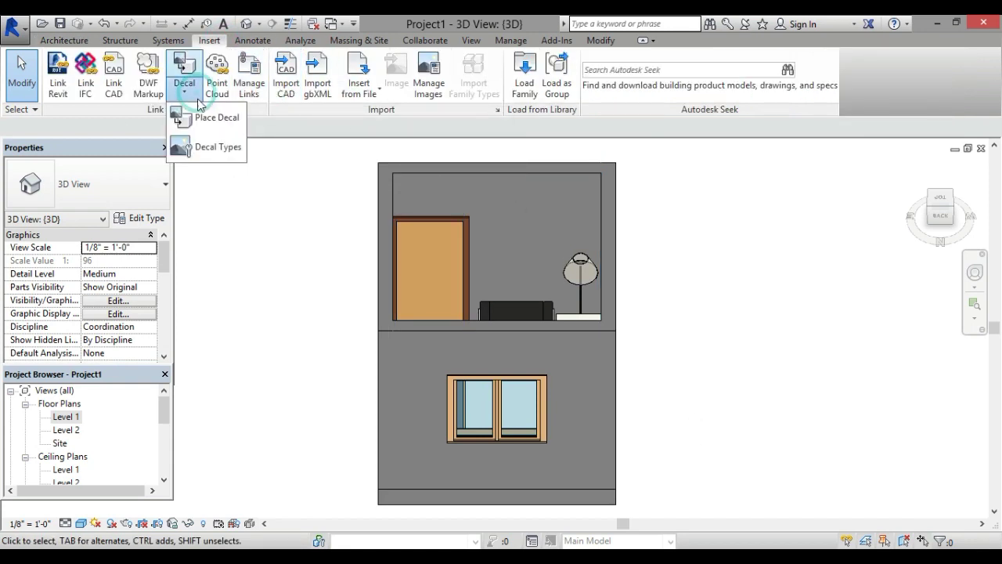
click(190, 128)
scroll(492, 250, up, 2)
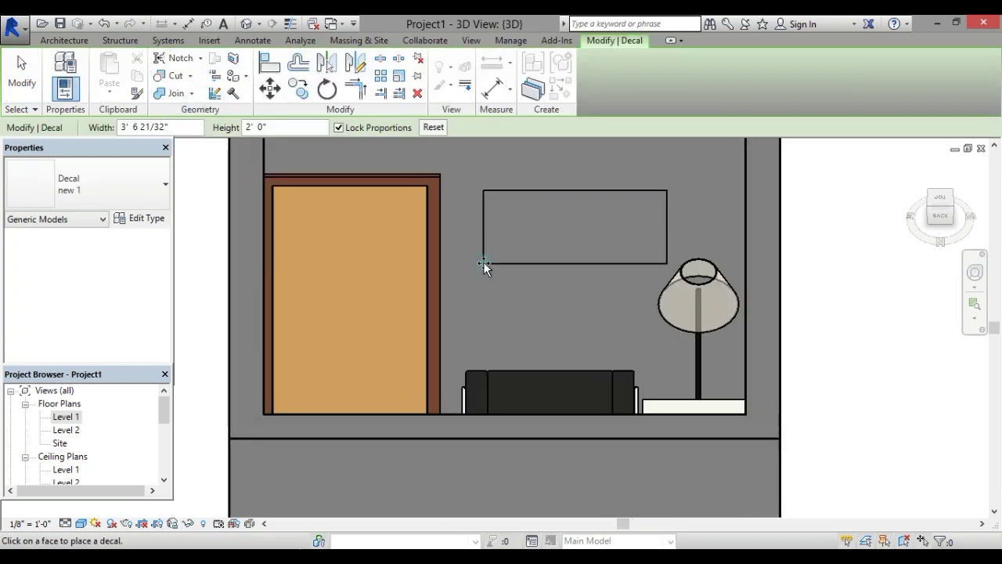
scroll(513, 283, down, 1)
key(Escape)
scroll(522, 279, down, 3)
scroll(510, 191, up, 1)
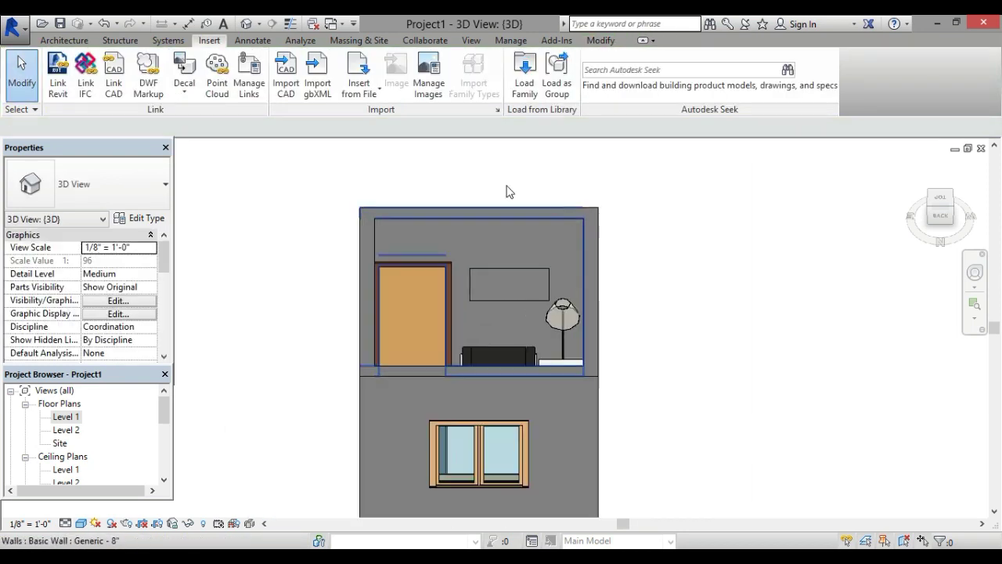
click(58, 44)
- Start placing a component and browse to US Imperial > Lighting > Architectural > Internal
click(174, 93)
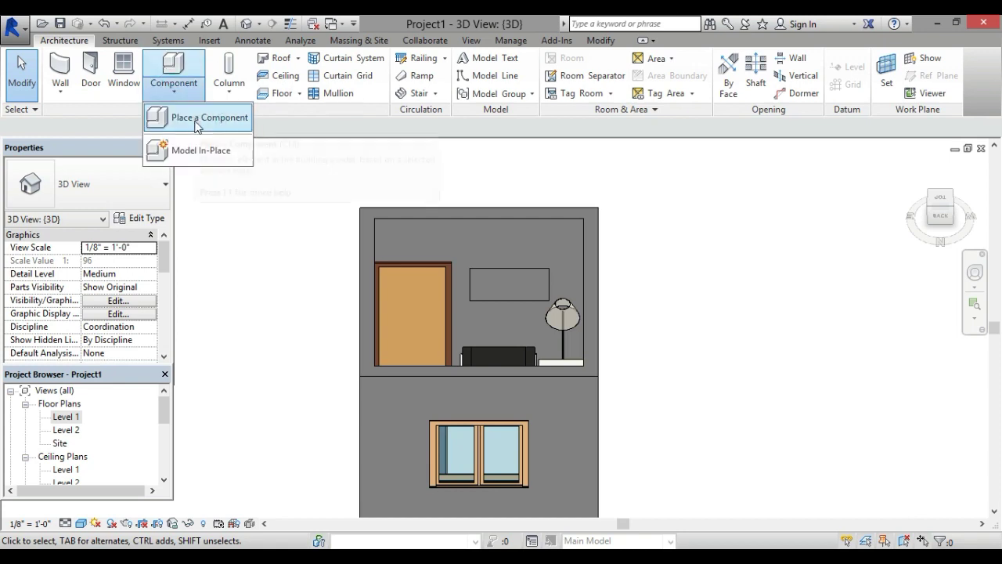
click(196, 111)
click(596, 79)
double_click(389, 178)
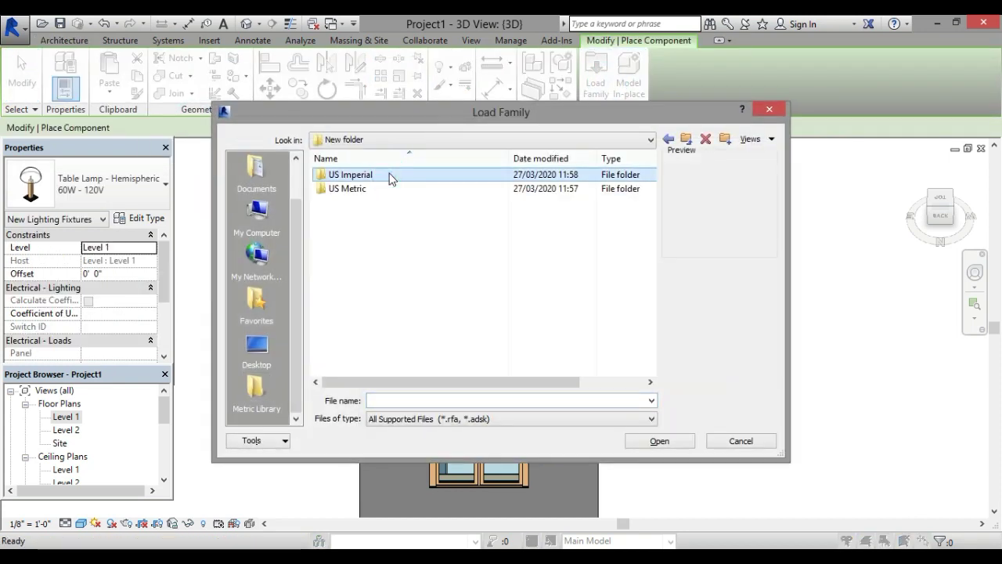
double_click(387, 177)
double_click(396, 313)
double_click(415, 179)
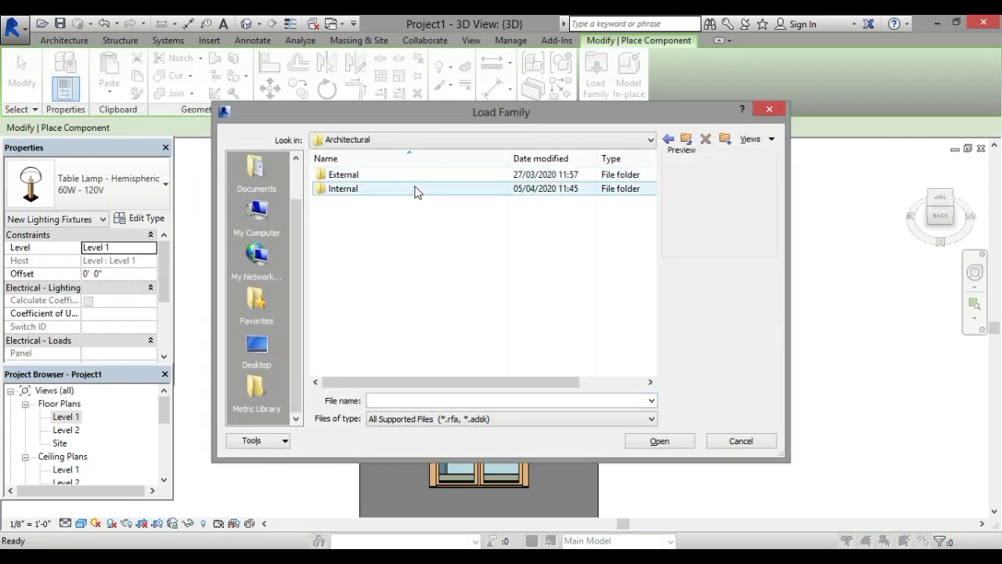
double_click(414, 189)
- Load Wall Lamp - Bracket, mount it at 7' 0" above the decal, and select the near side wall
scroll(417, 313, down, 5)
click(410, 355)
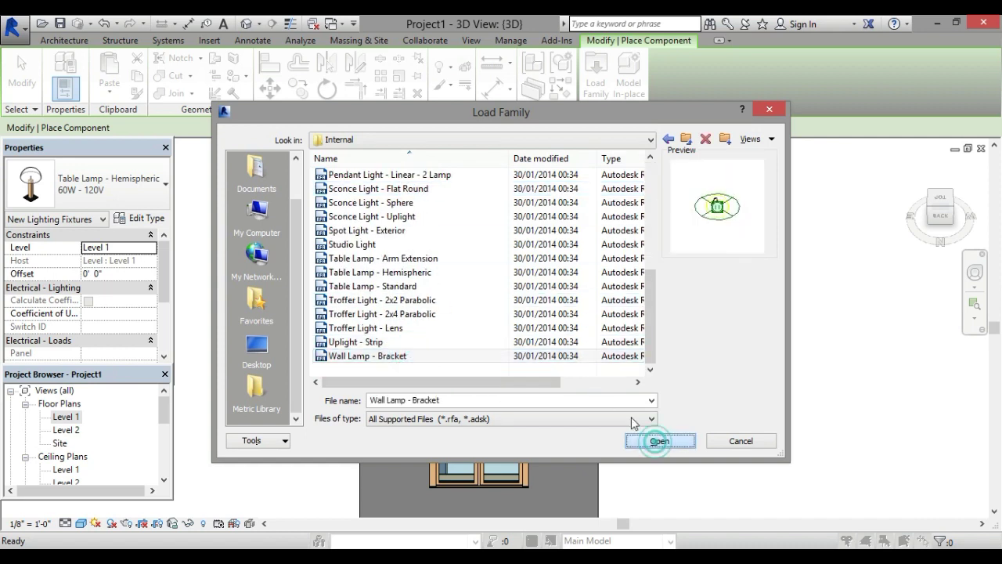
click(659, 441)
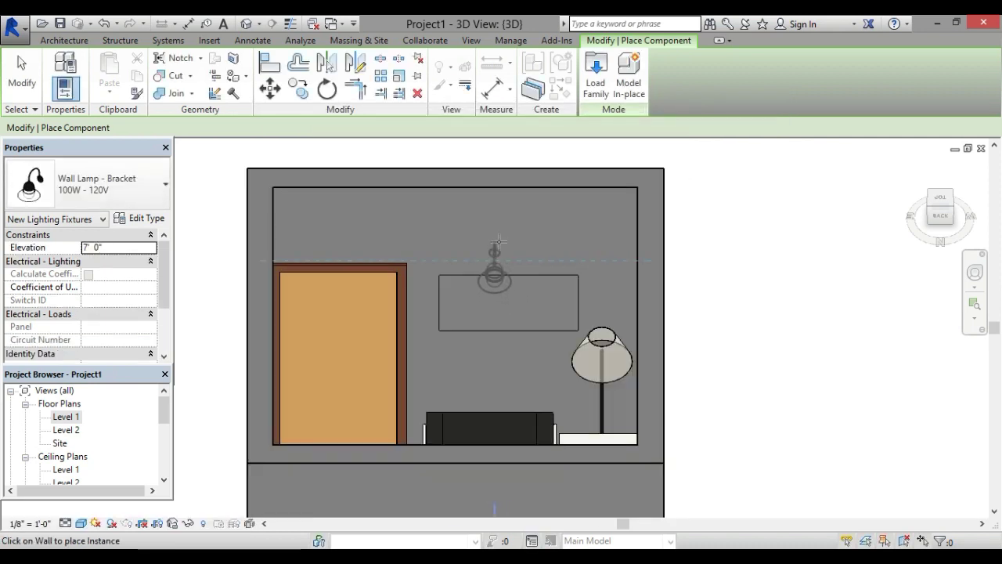
click(507, 274)
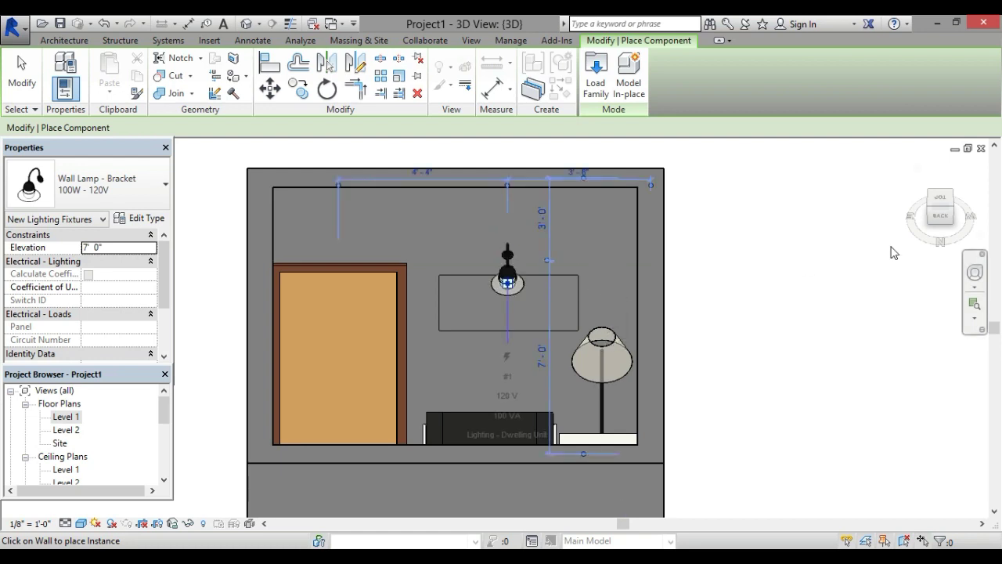
click(942, 198)
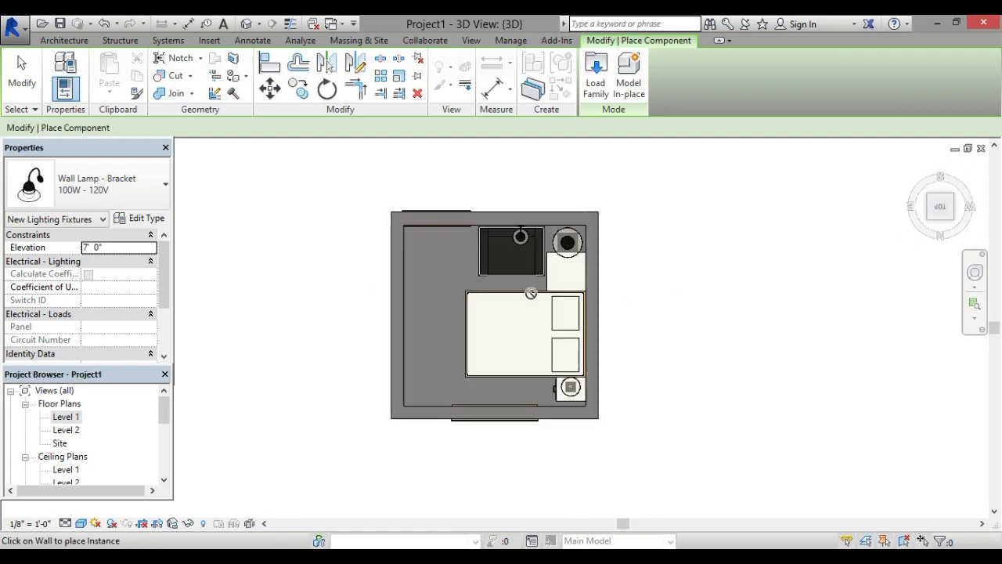
click(953, 210)
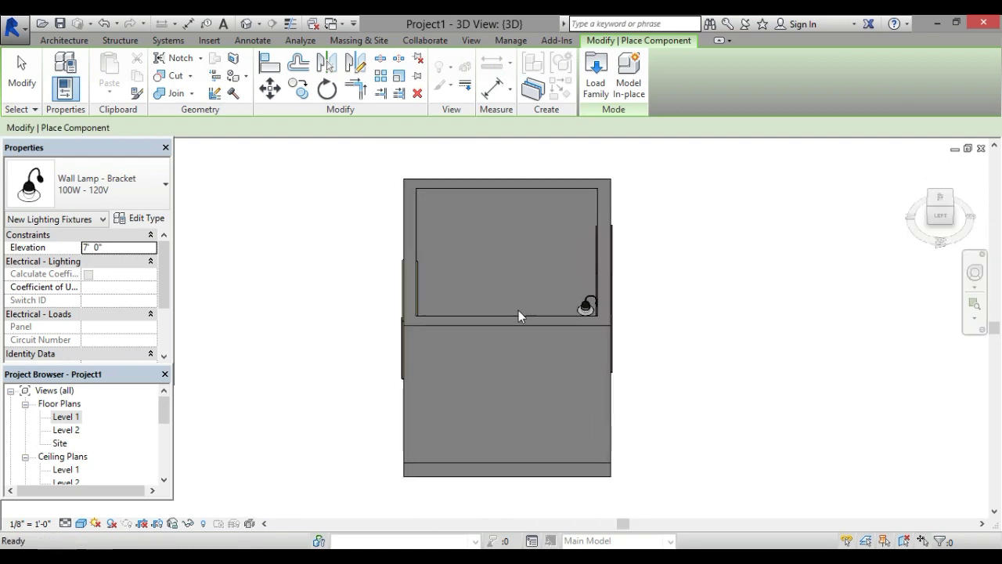
key(Escape)
click(475, 366)
click(187, 525)
- Hide the near side wall and start a named in-place model in the Walls category
click(227, 486)
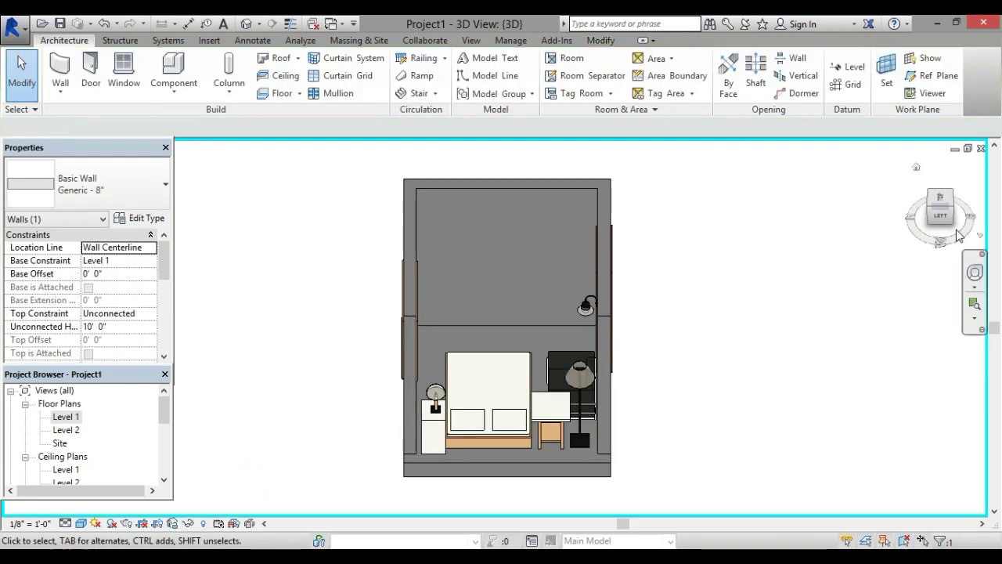
scroll(480, 331, up, 2)
scroll(480, 325, up, 2)
click(188, 93)
click(190, 148)
scroll(546, 294, down, 5)
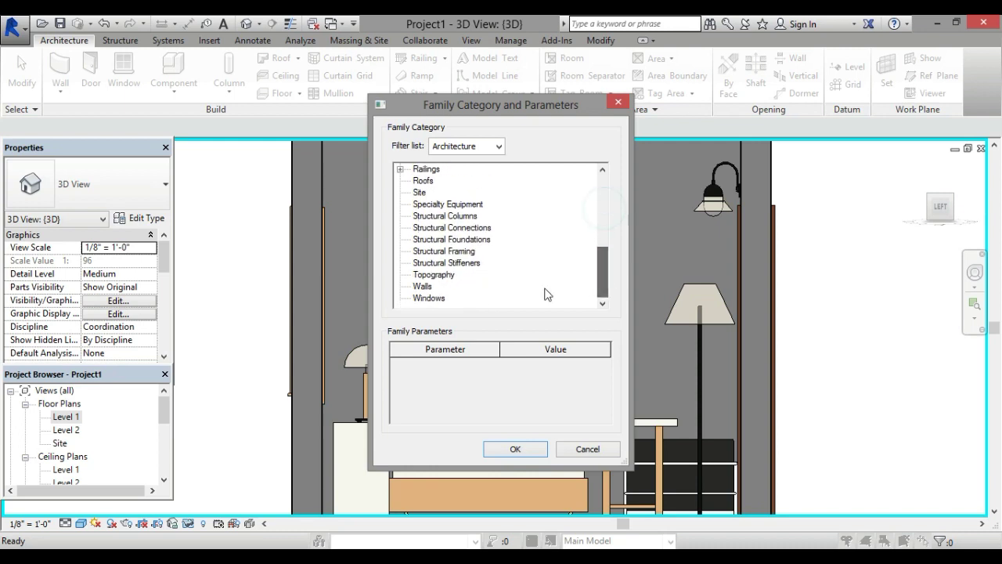
click(513, 449)
click(501, 315)
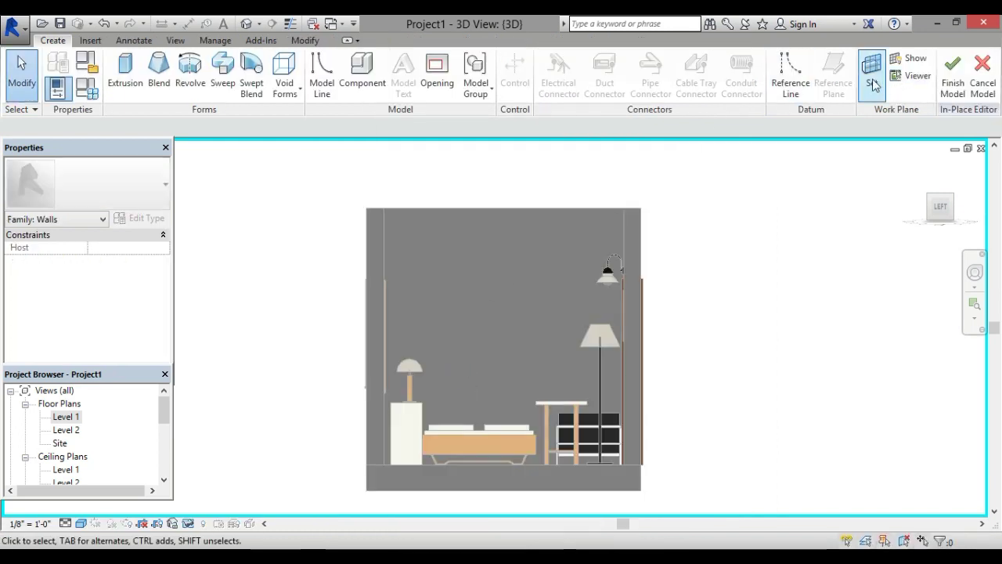
- Set the wall face as work plane and extrude a 1' 0" deep rectangular shelf above the lamp
click(872, 75)
click(443, 381)
click(478, 215)
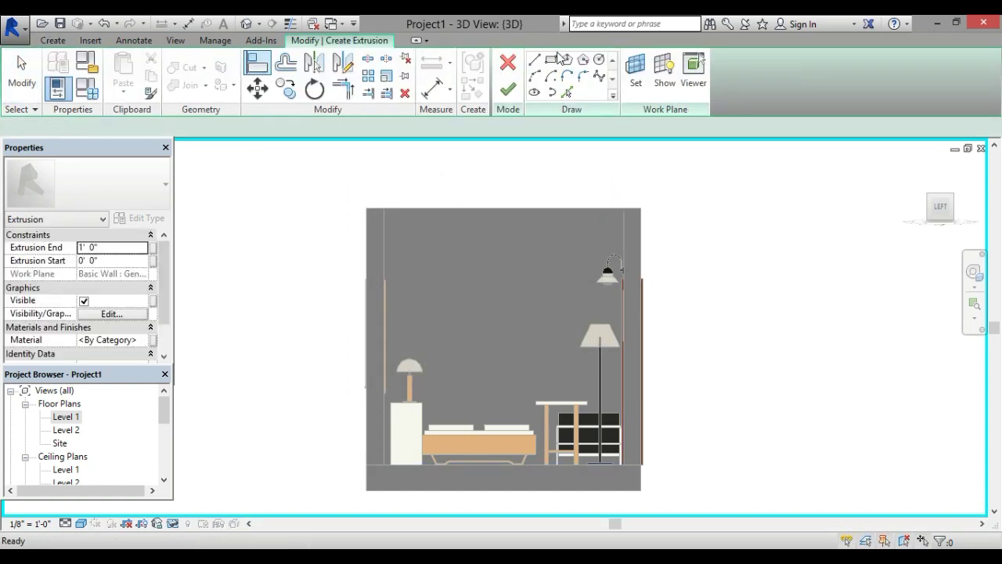
scroll(369, 399, up, 3)
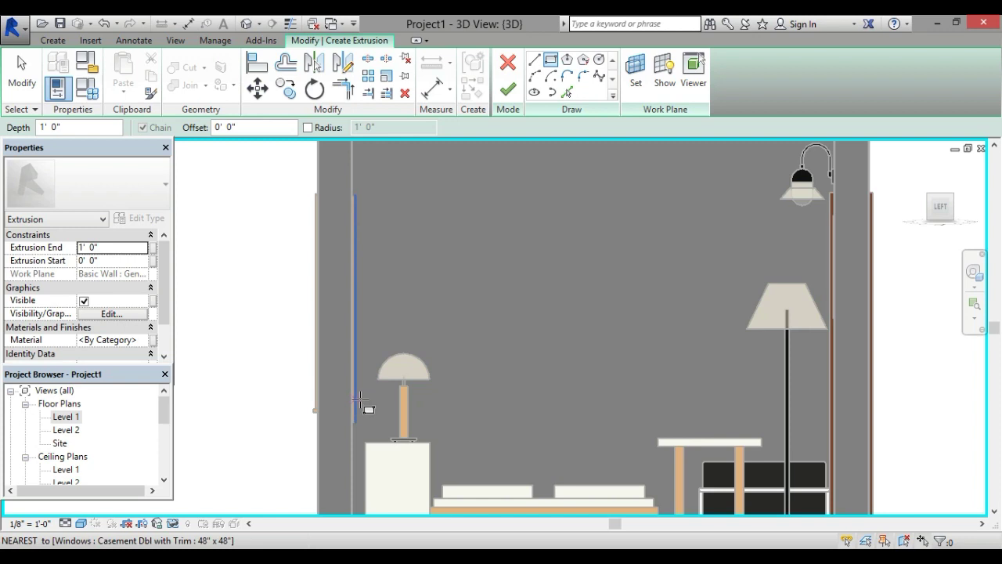
click(366, 402)
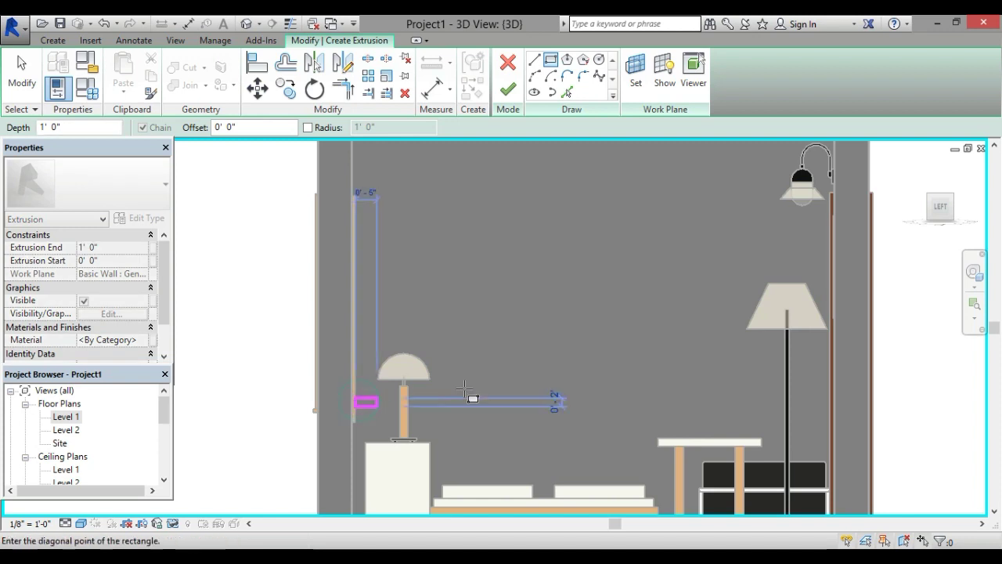
click(666, 399)
click(507, 89)
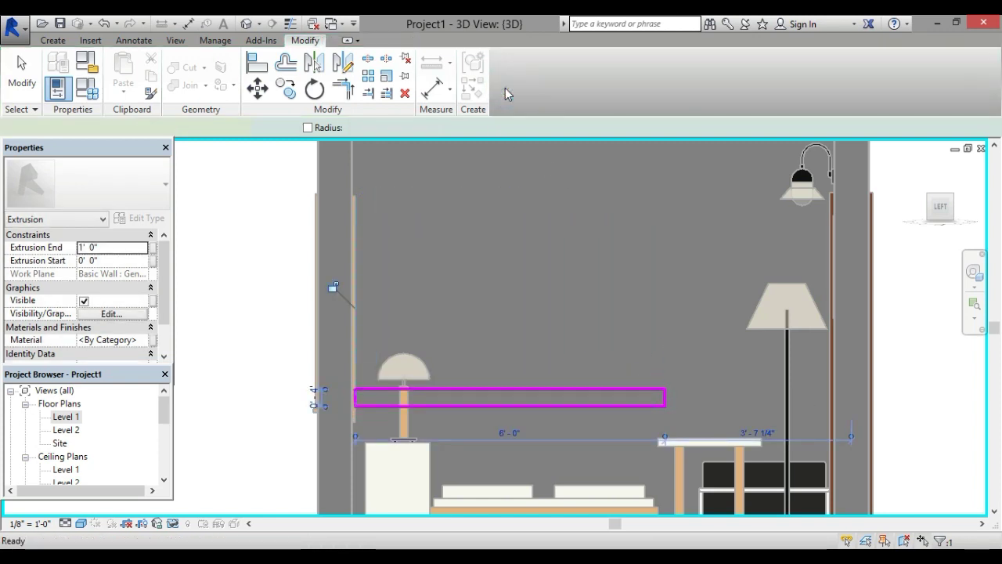
click(744, 69)
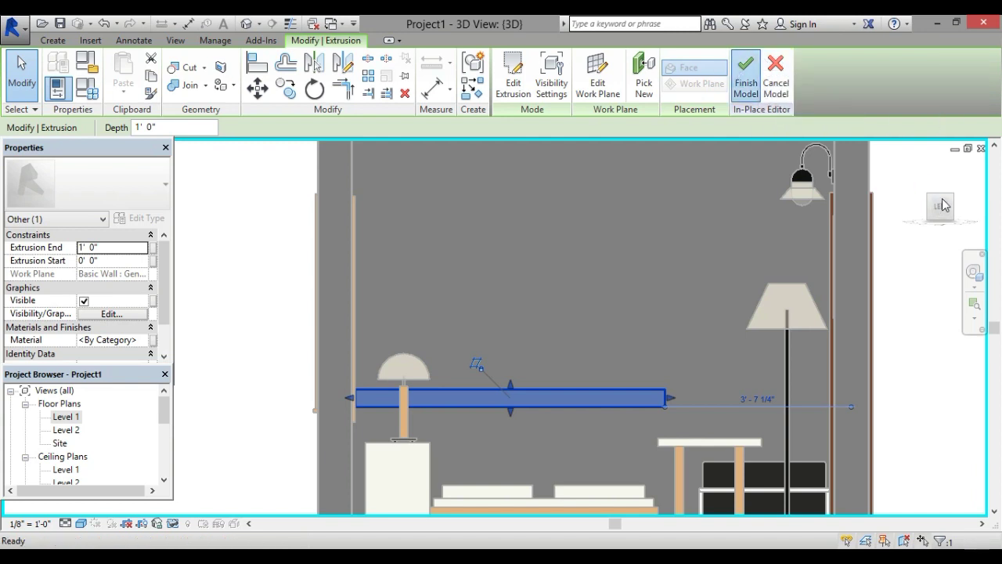
click(942, 198)
- Drag the shelf wall's edge to thicken it slightly, then check the Top and Left views
scroll(501, 255, up, 3)
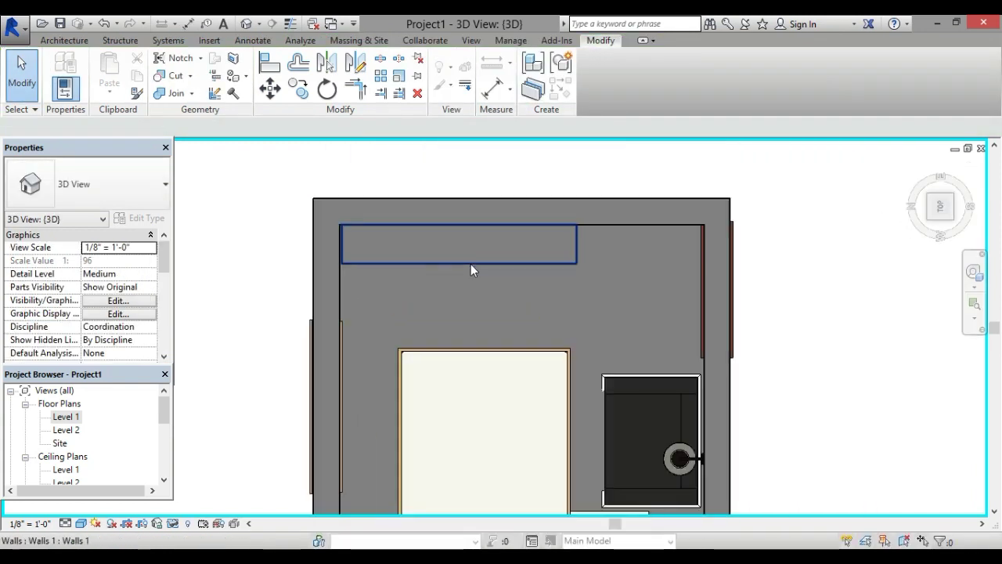
click(467, 264)
click(334, 243)
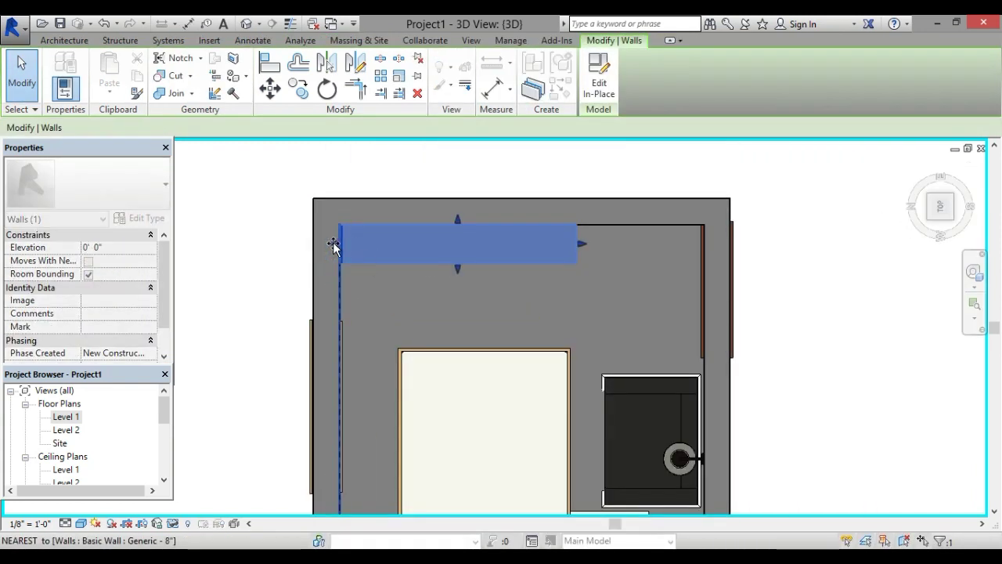
drag(460, 271, 462, 277)
click(589, 272)
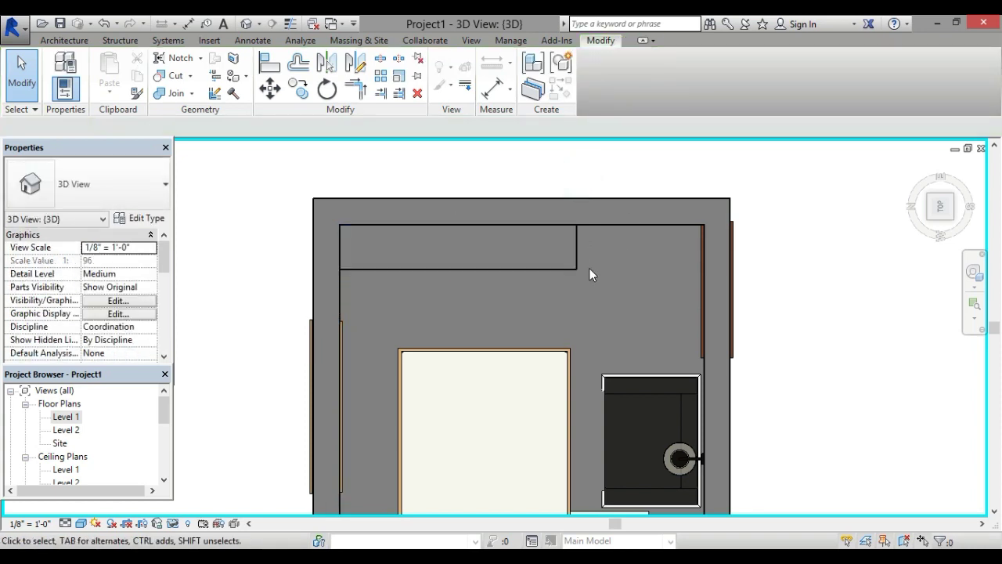
mouse_move(941, 206)
click(942, 216)
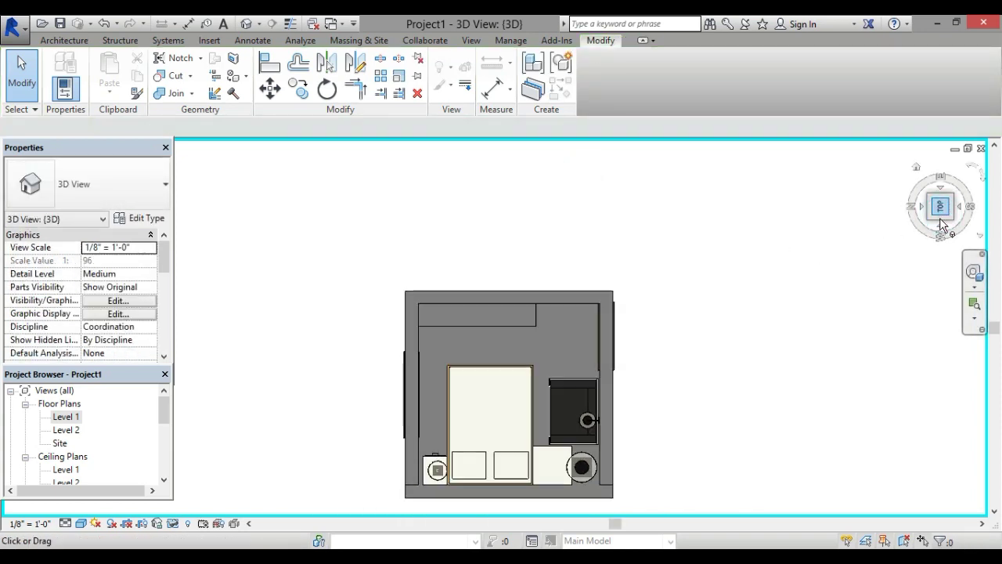
click(944, 224)
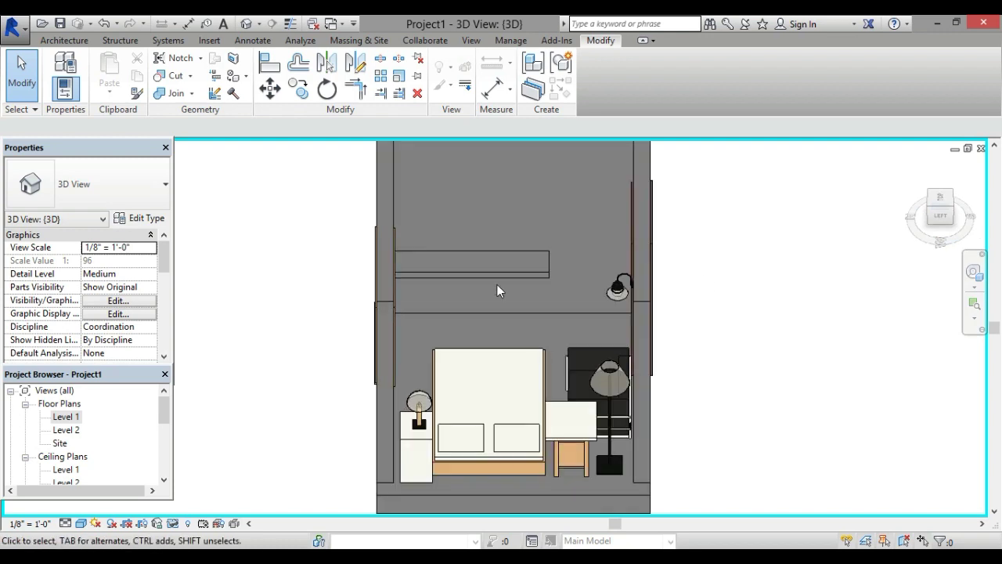
click(75, 40)
- Load the TV - Flat Screen family from the US Imperial Furniture library
click(175, 94)
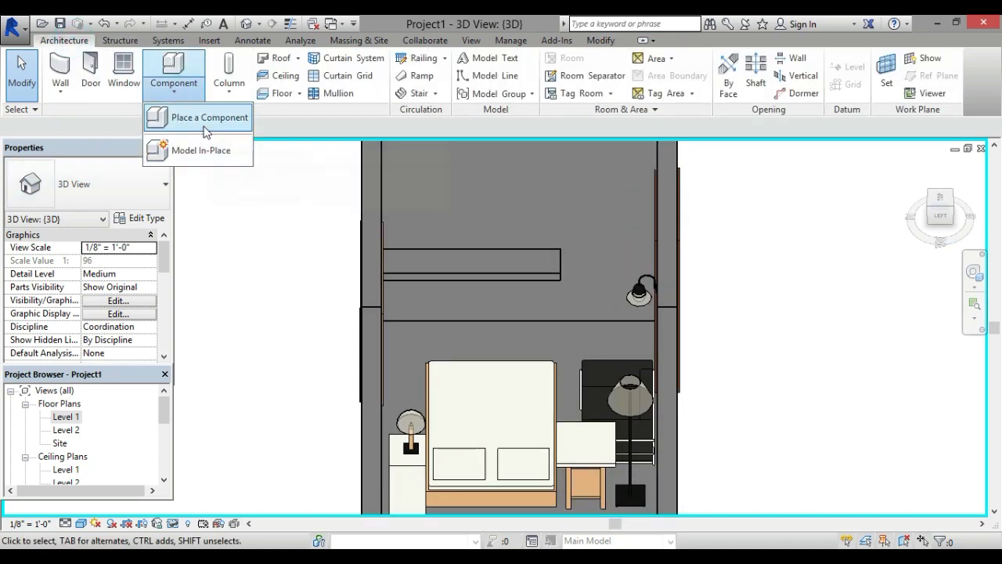
click(190, 116)
click(598, 88)
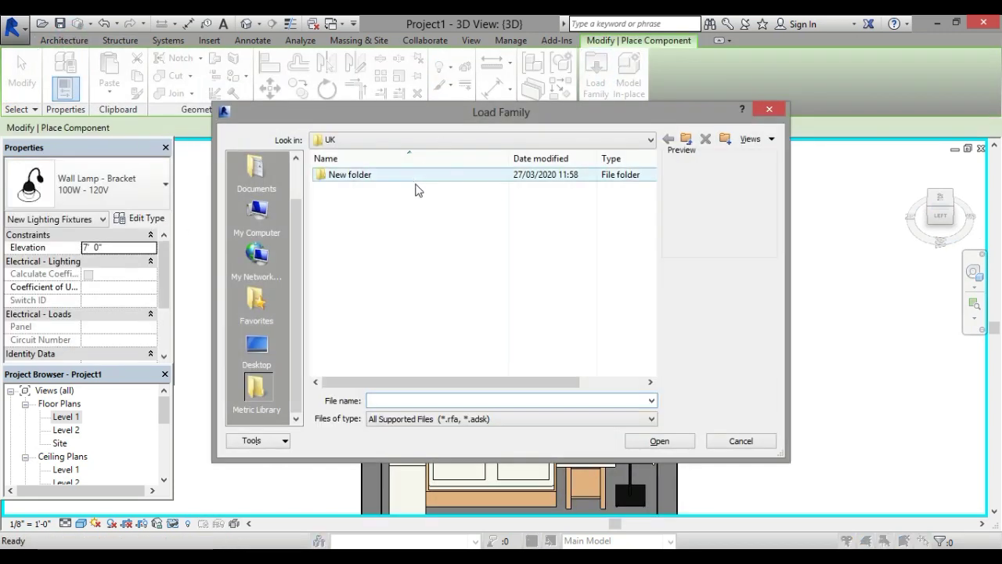
double_click(414, 179)
double_click(414, 177)
scroll(411, 290, down, 3)
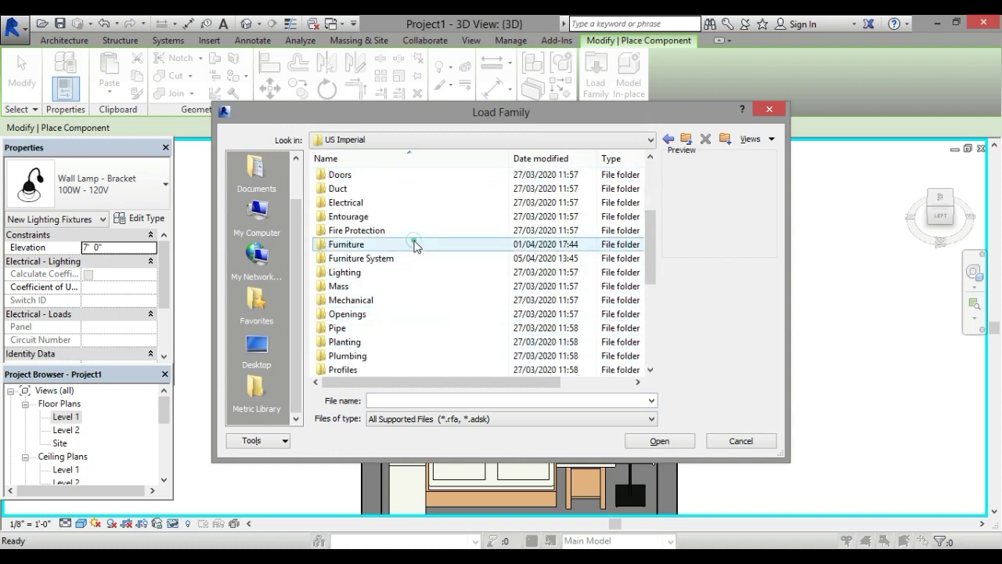
double_click(407, 192)
click(408, 245)
click(678, 440)
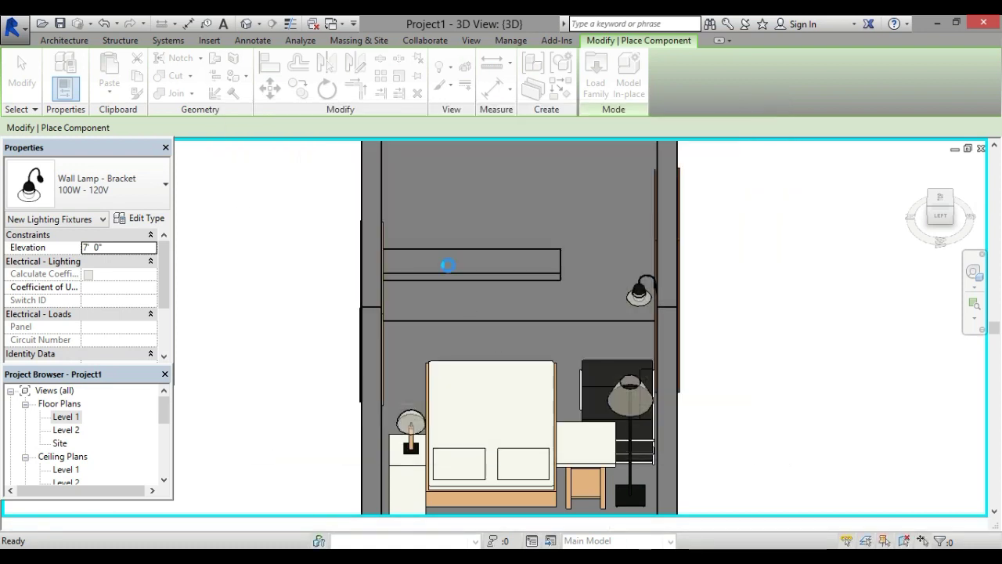
- Place the 32" TV on the shelf and drag it up against the top wall
scroll(450, 267, down, 3)
click(478, 251)
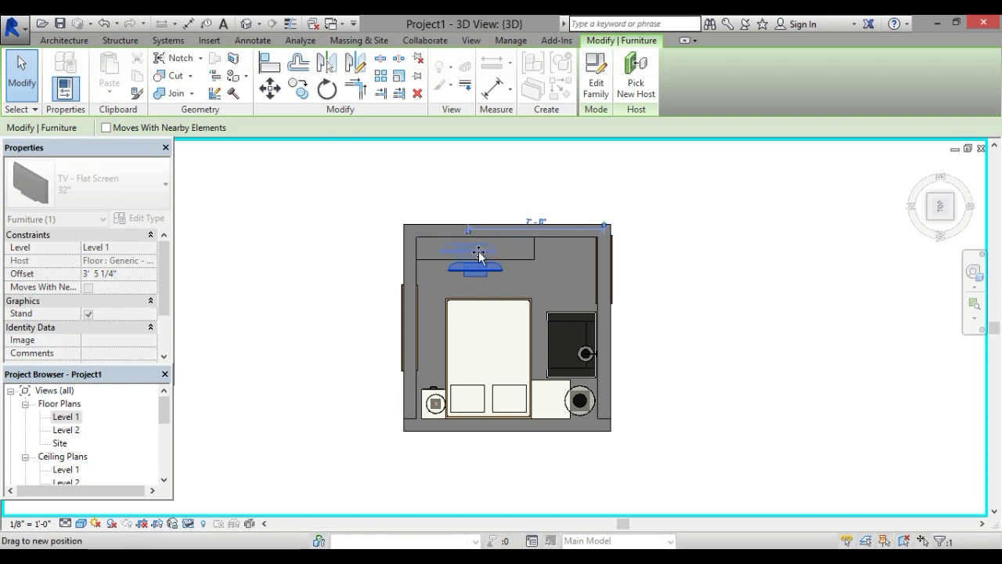
click(728, 235)
scroll(485, 250, up, 3)
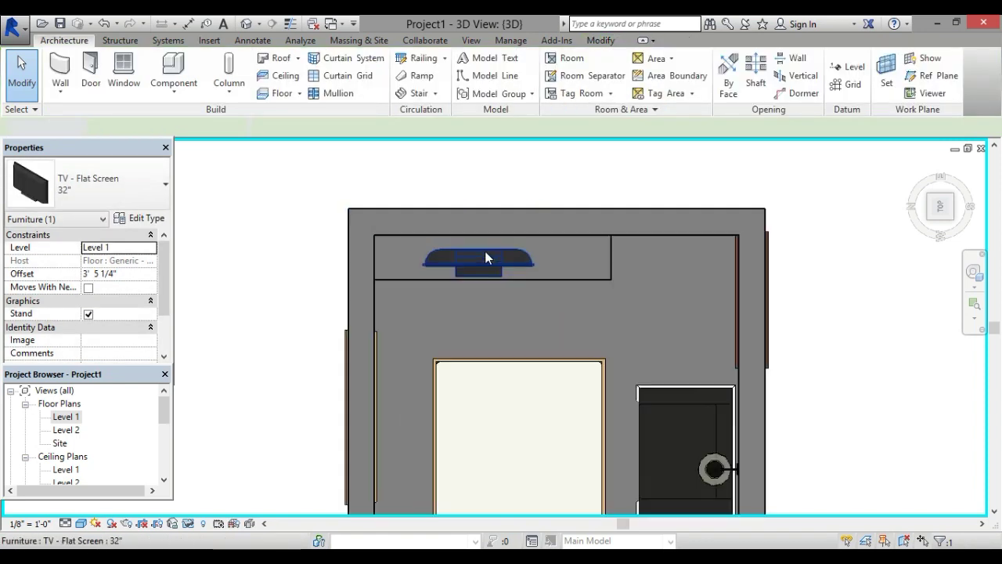
scroll(476, 285, up, 3)
click(471, 298)
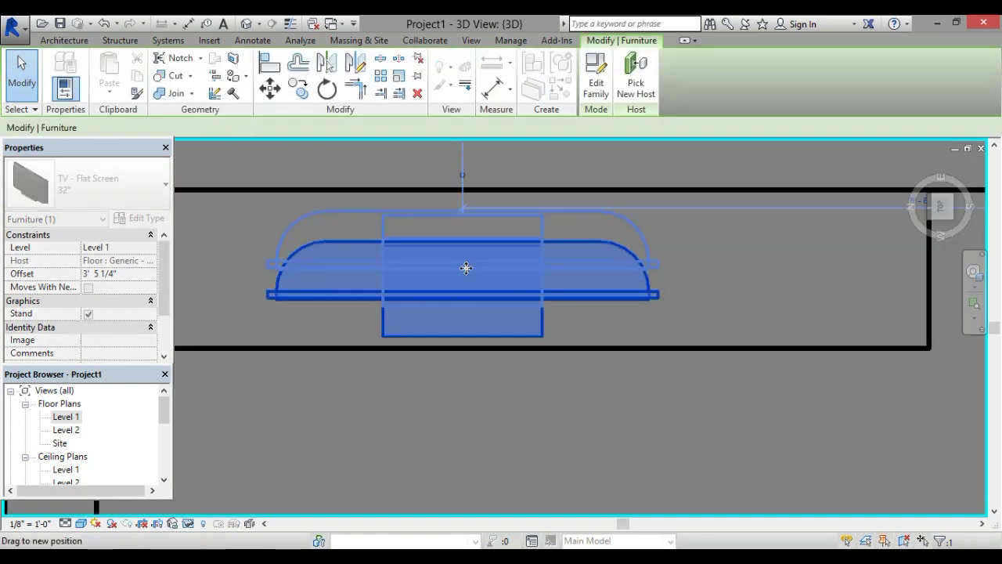
drag(471, 298, 465, 268)
scroll(465, 269, down, 2)
scroll(465, 269, down, 2)
click(494, 190)
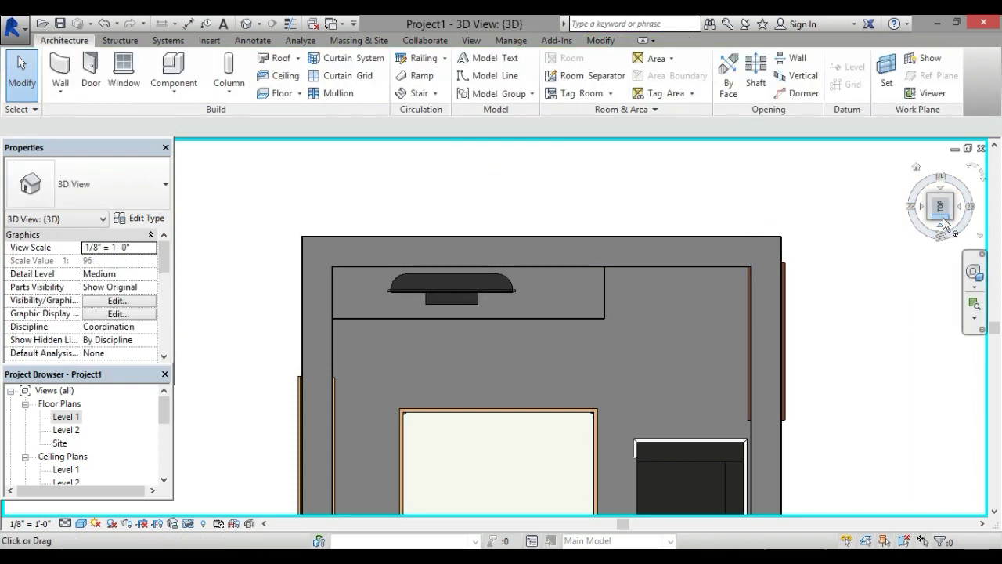
- Check the TV's position in a side elevation and the Level 1 floor plan
click(940, 216)
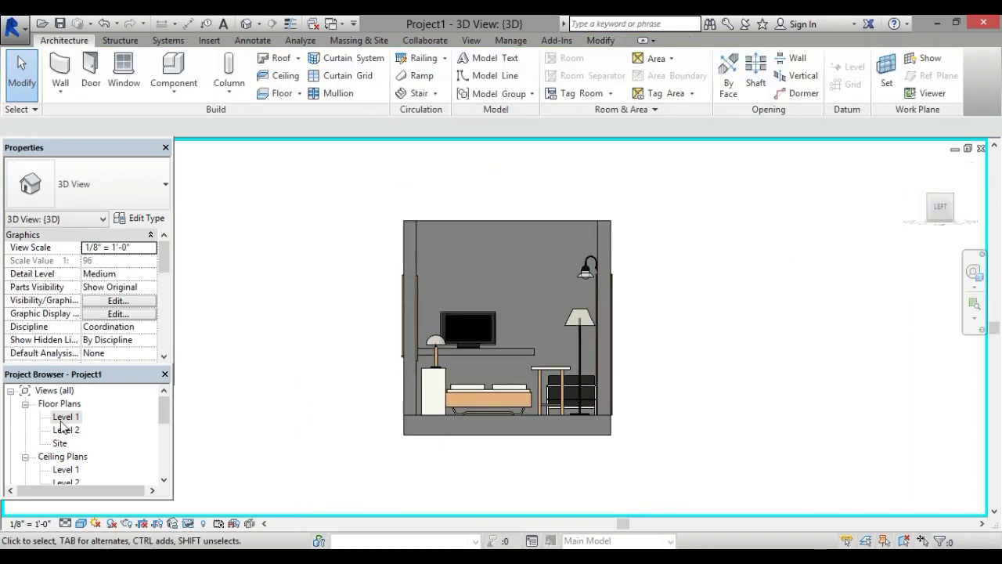
double_click(66, 417)
key(ctrl+Tab)
click(949, 210)
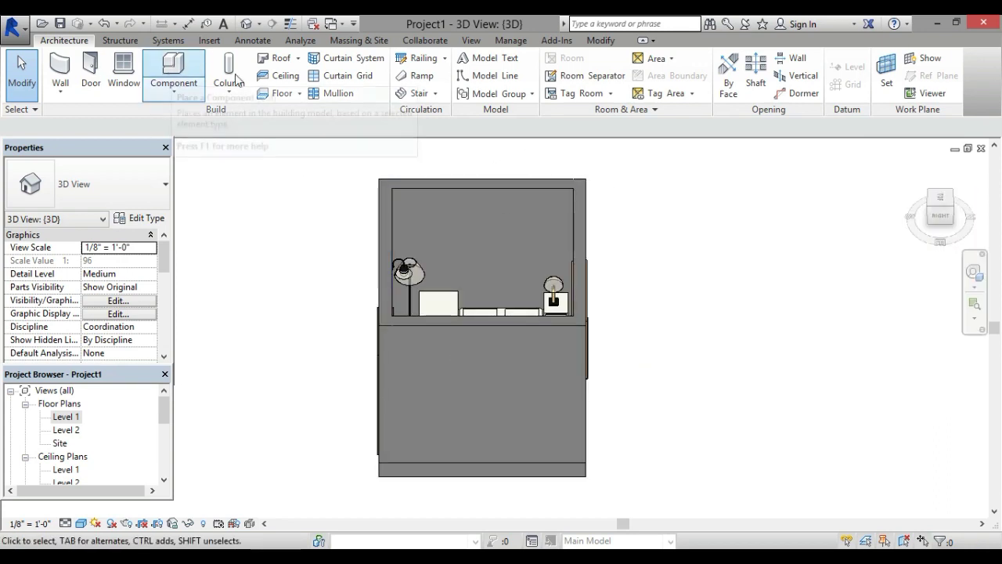
- Paint the back wall face with the wall 2 material
click(452, 193)
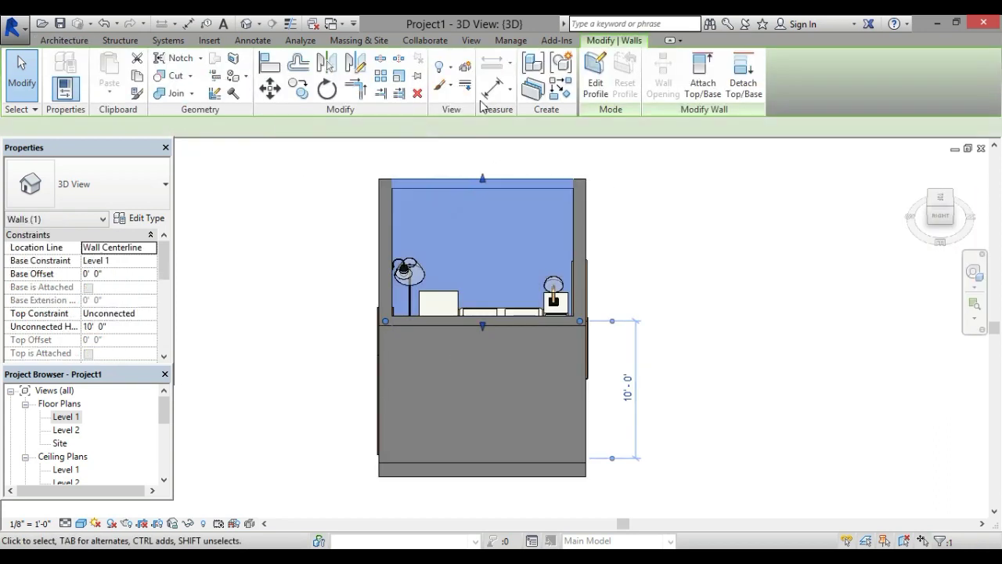
click(250, 100)
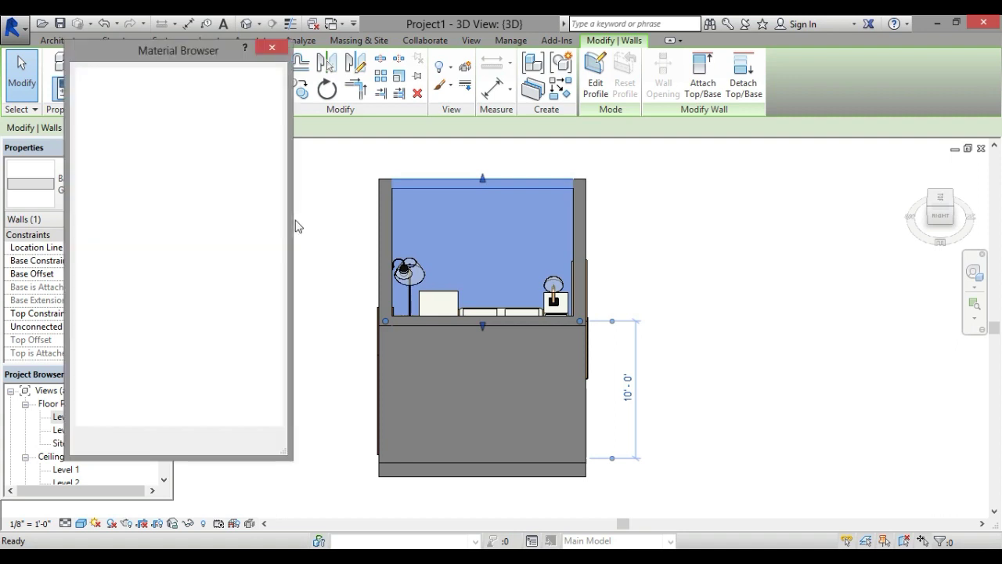
click(236, 290)
click(483, 196)
click(953, 205)
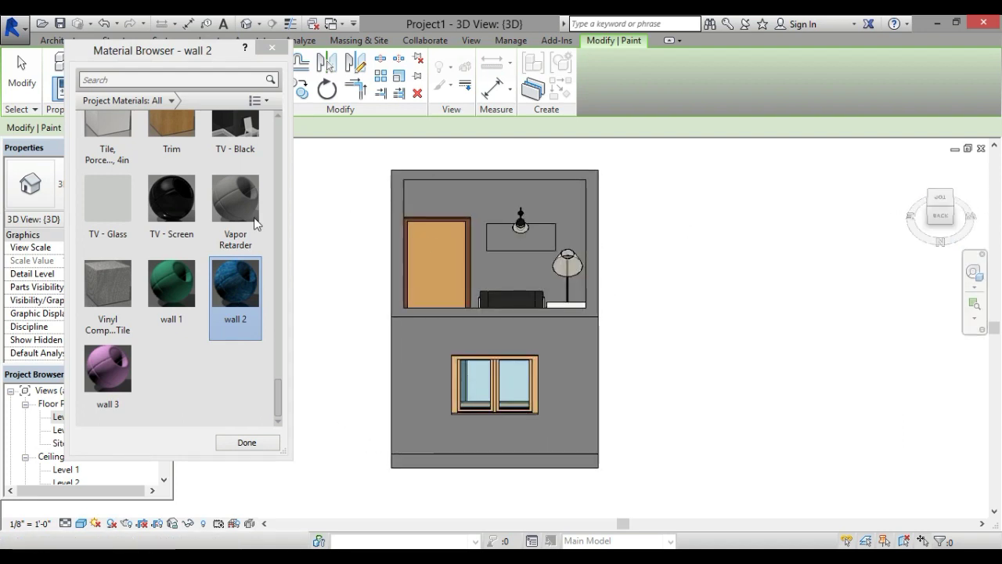
- Paint the window and door wall faces with the green wall 1 material
click(171, 284)
click(523, 200)
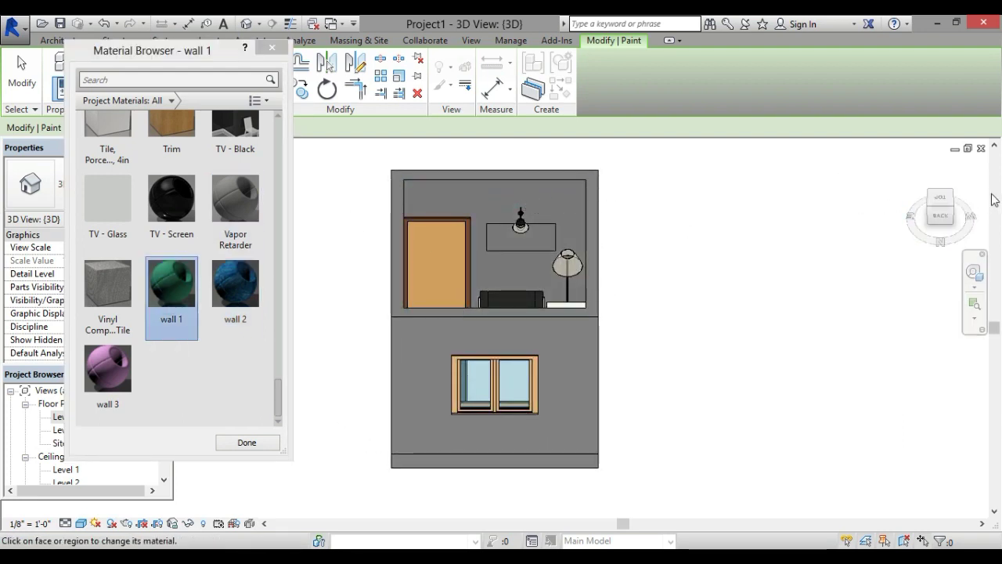
click(932, 207)
click(948, 195)
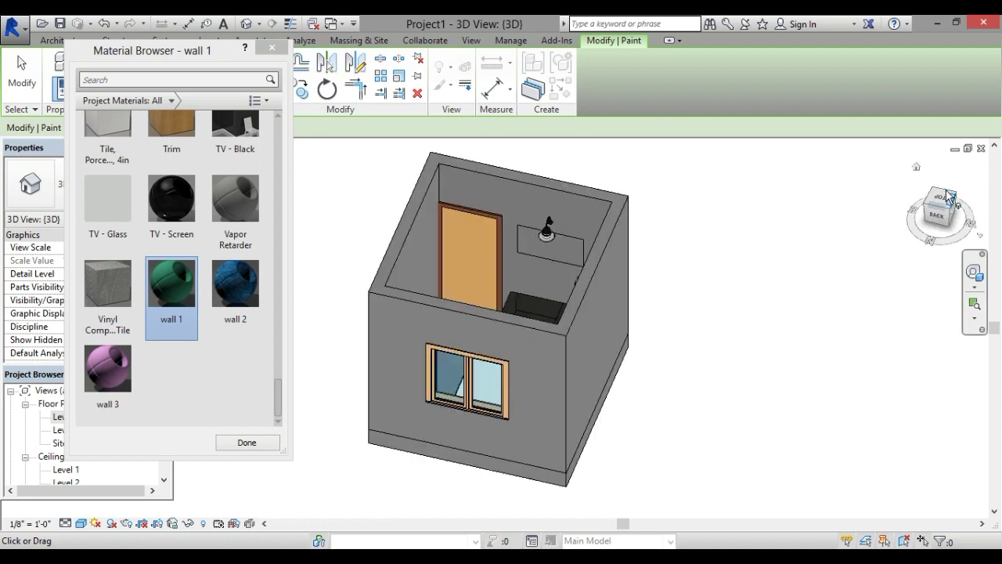
click(906, 211)
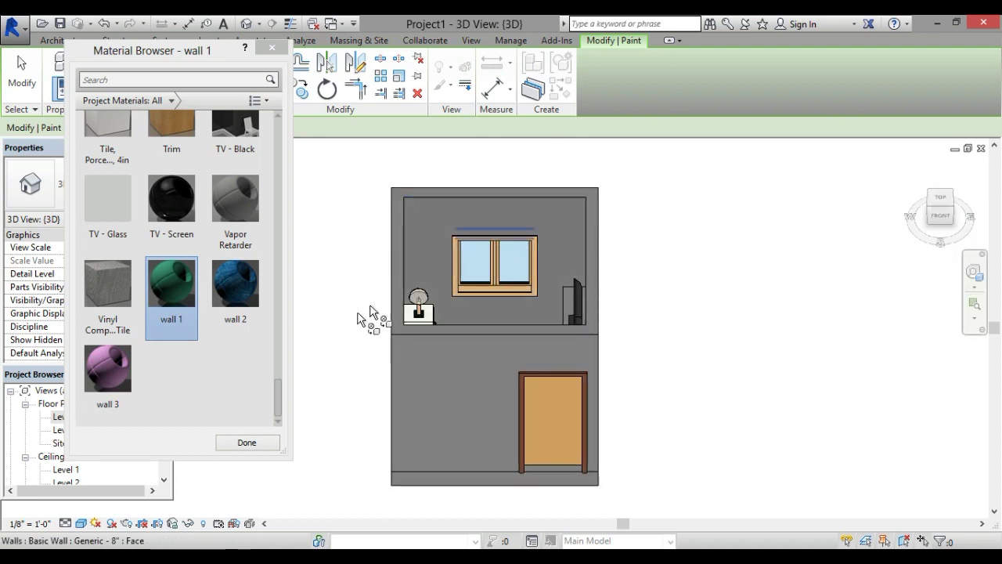
click(247, 442)
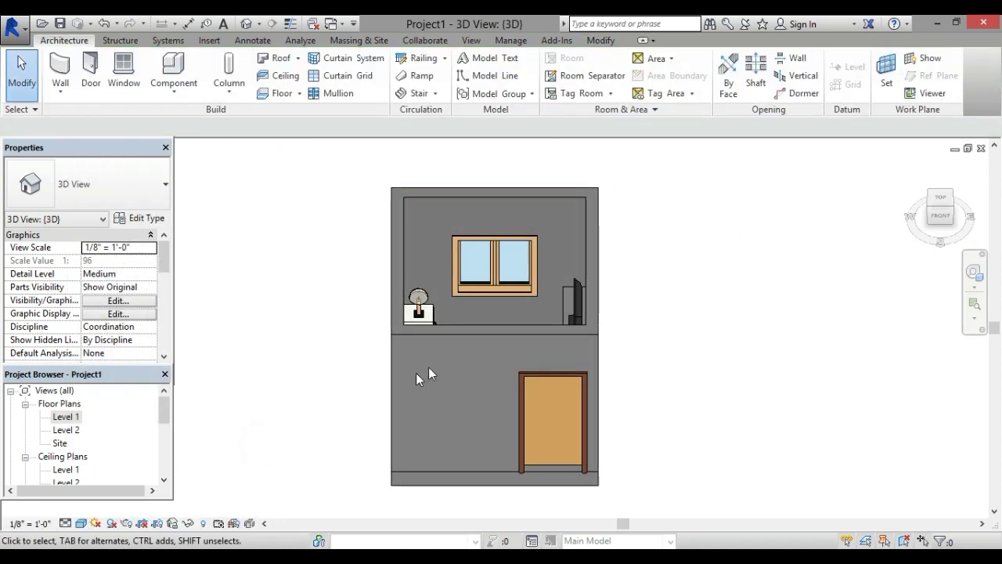
- Set the visual style to Realistic and review the back and left sides
click(81, 523)
click(125, 493)
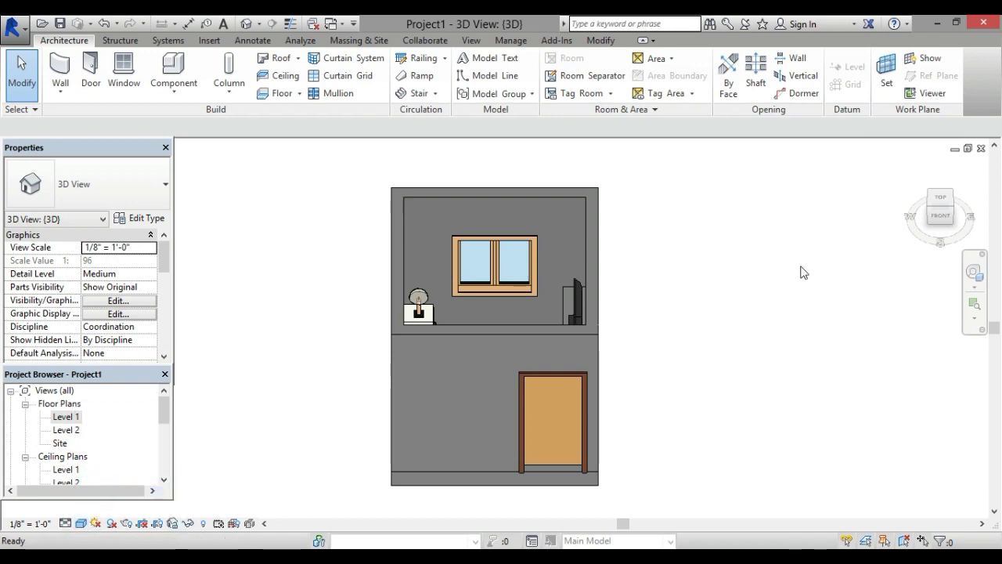
click(939, 196)
click(954, 208)
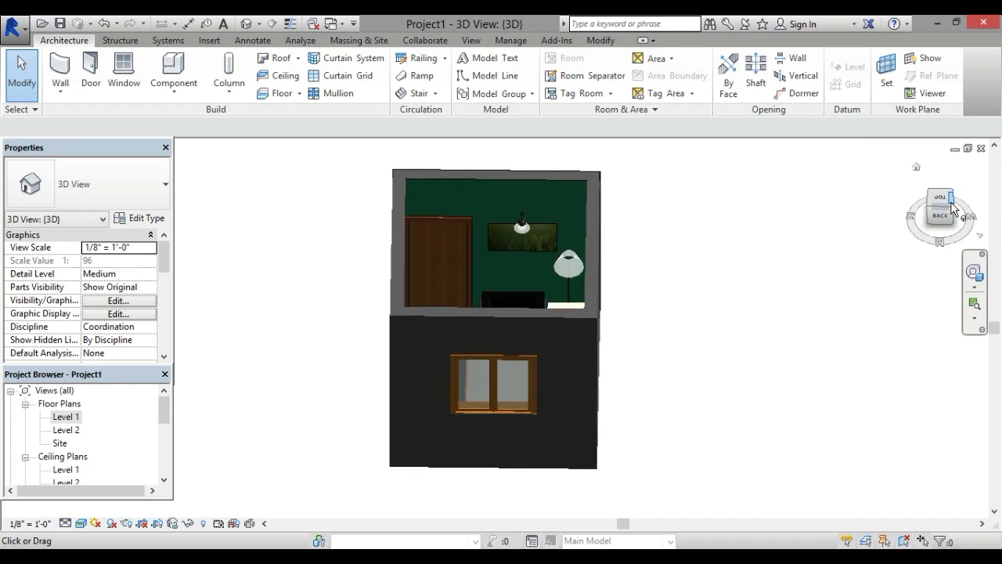
- Paint the wall behind the TV shelf with the purple wall 3 material
click(537, 196)
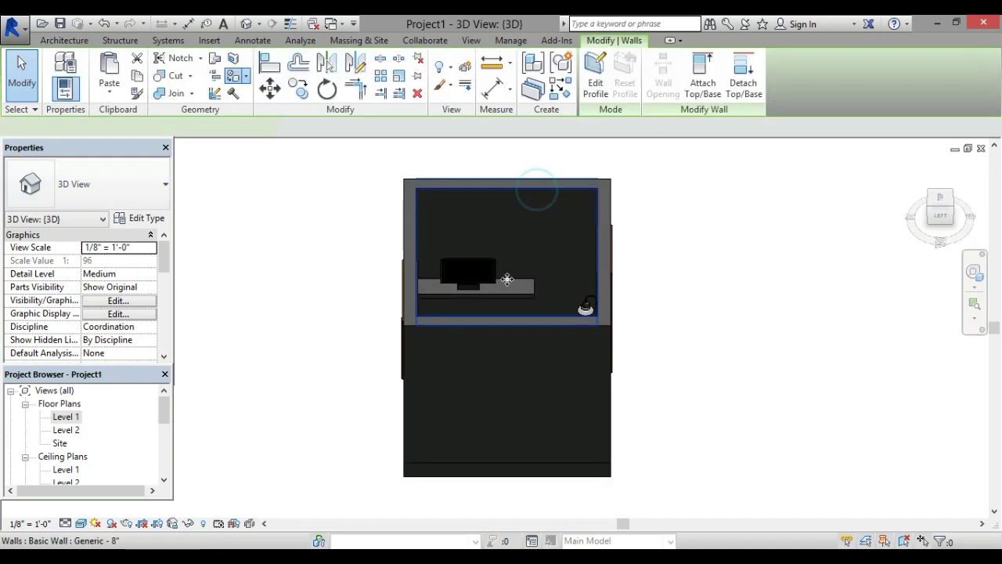
click(80, 523)
click(98, 478)
click(240, 58)
click(251, 95)
click(125, 362)
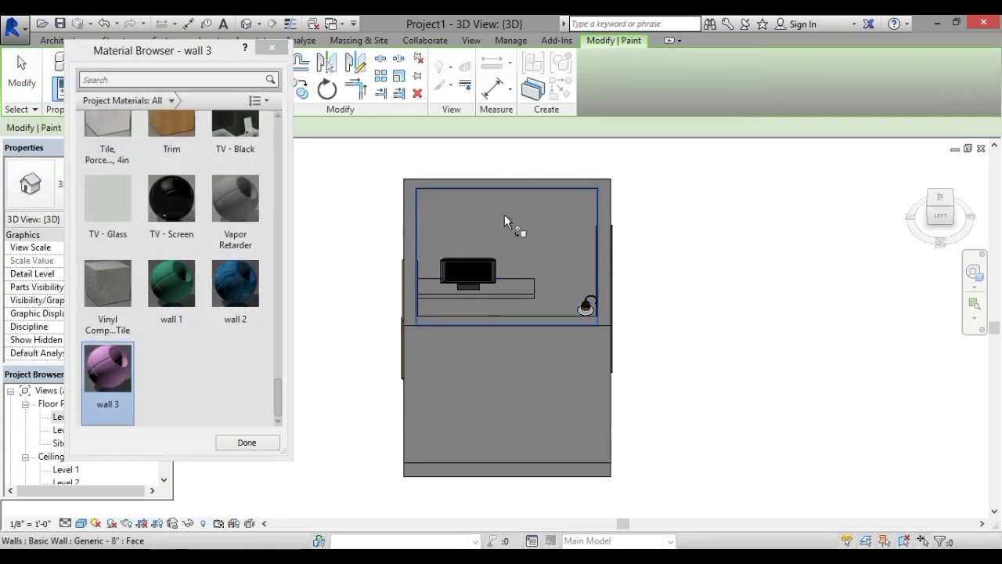
click(81, 524)
click(98, 491)
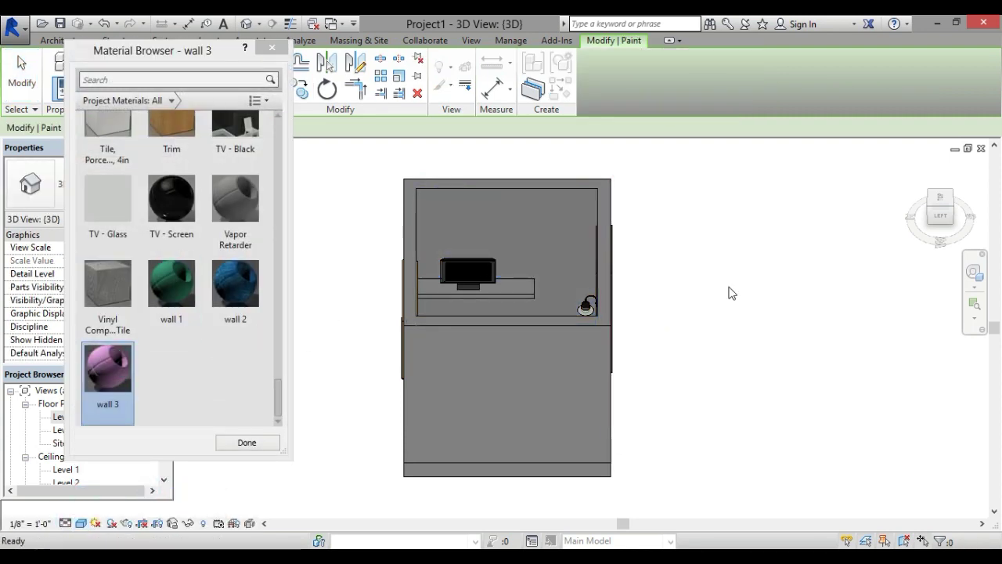
click(577, 273)
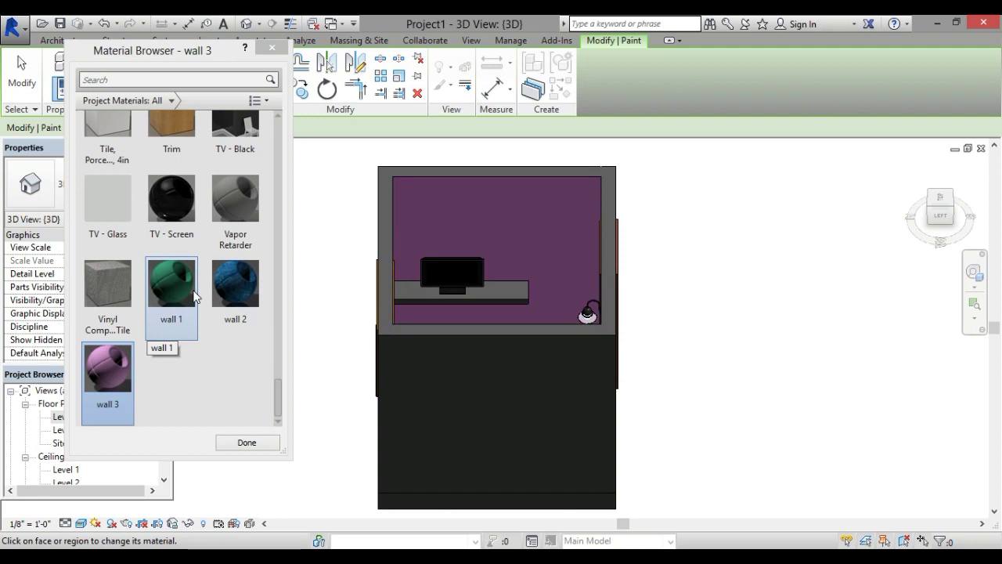
- Close the material list, select the shelf and pick the Trim material for painting
drag(277, 378, 279, 118)
scroll(282, 333, down, 1)
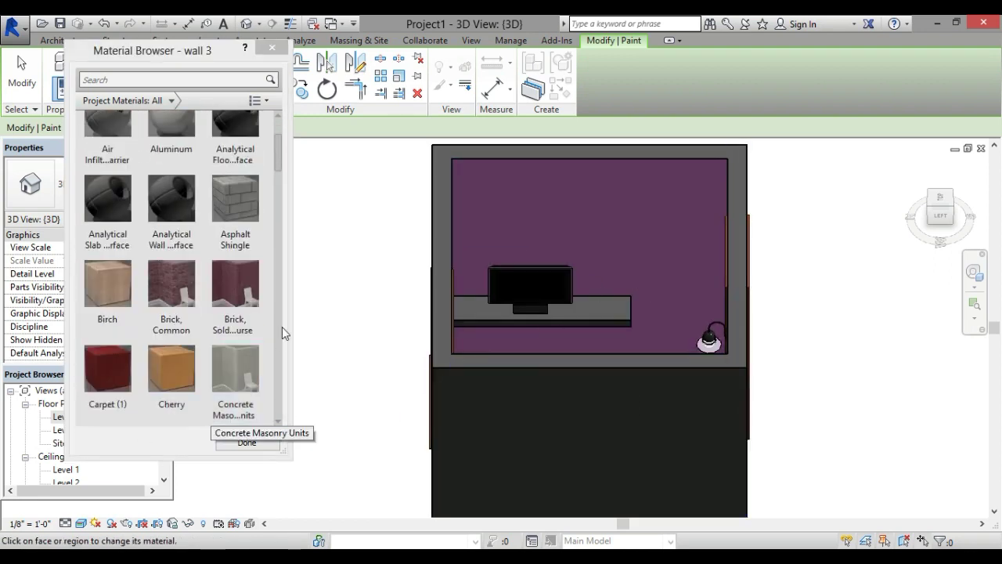
drag(279, 163, 261, 422)
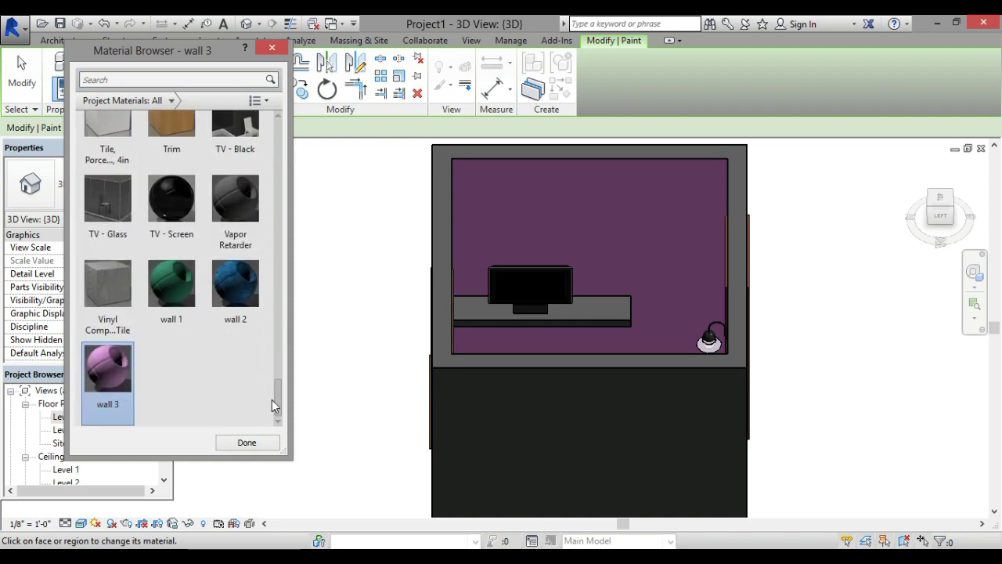
click(247, 443)
click(541, 314)
click(246, 76)
click(250, 97)
click(172, 141)
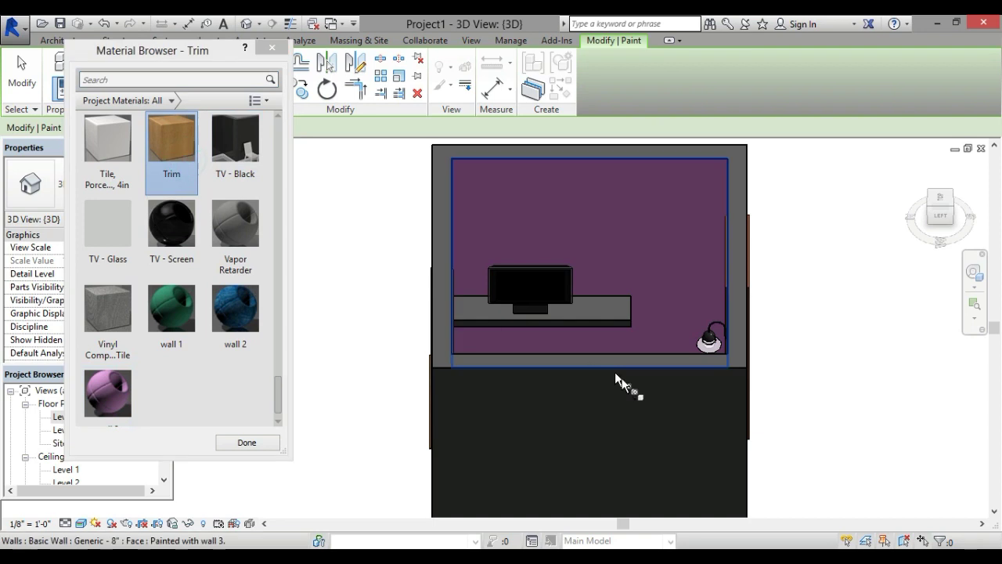
- Edit the shelf in place, paint its faces with Trim, finish the model and switch to Shaded
key(Escape)
click(596, 313)
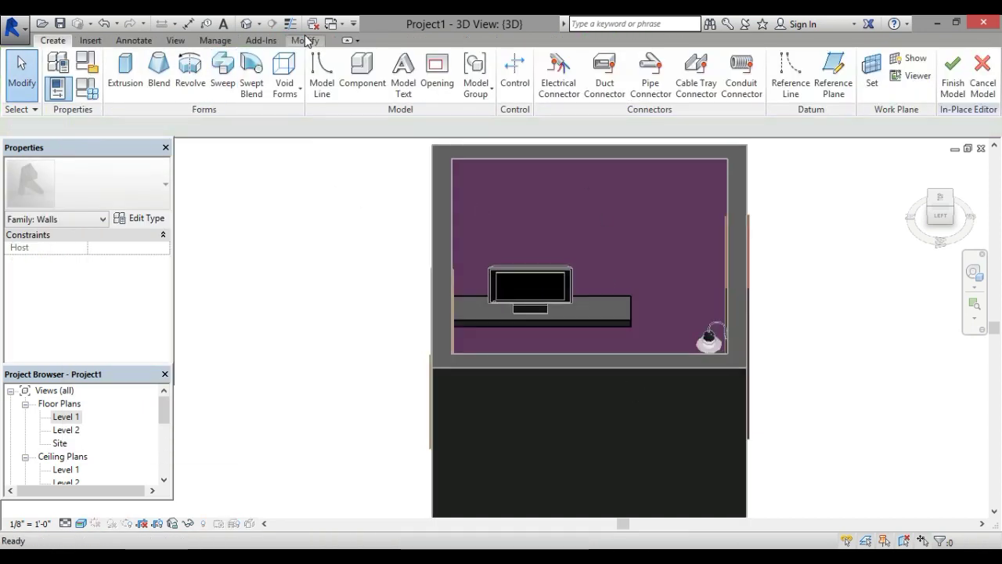
click(304, 40)
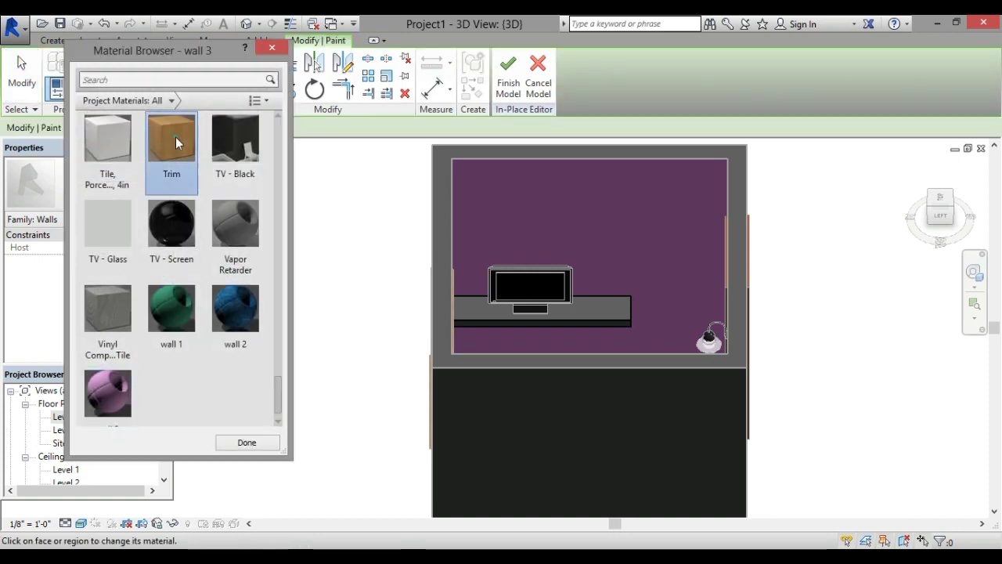
click(597, 313)
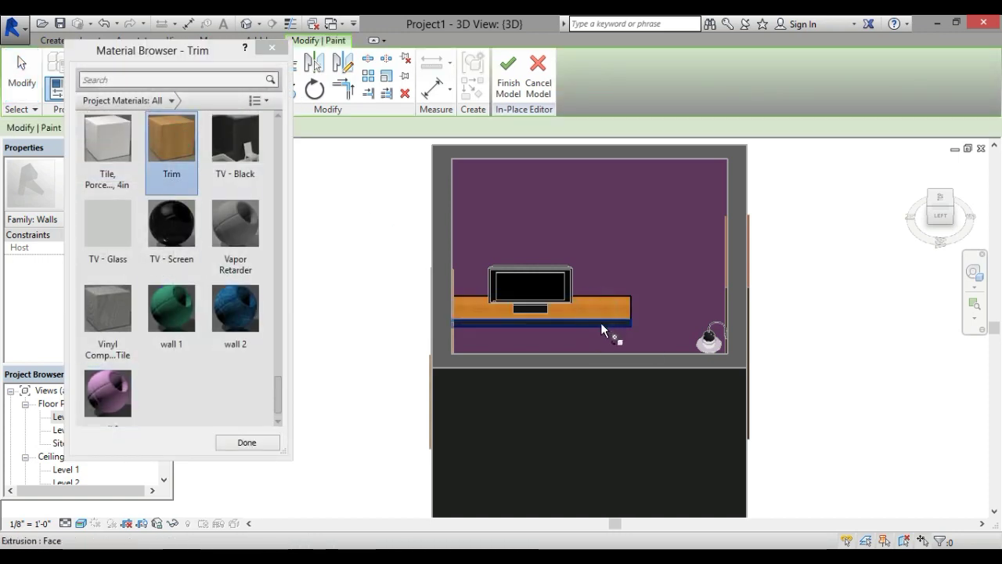
scroll(611, 325, up, 1)
scroll(635, 322, up, 3)
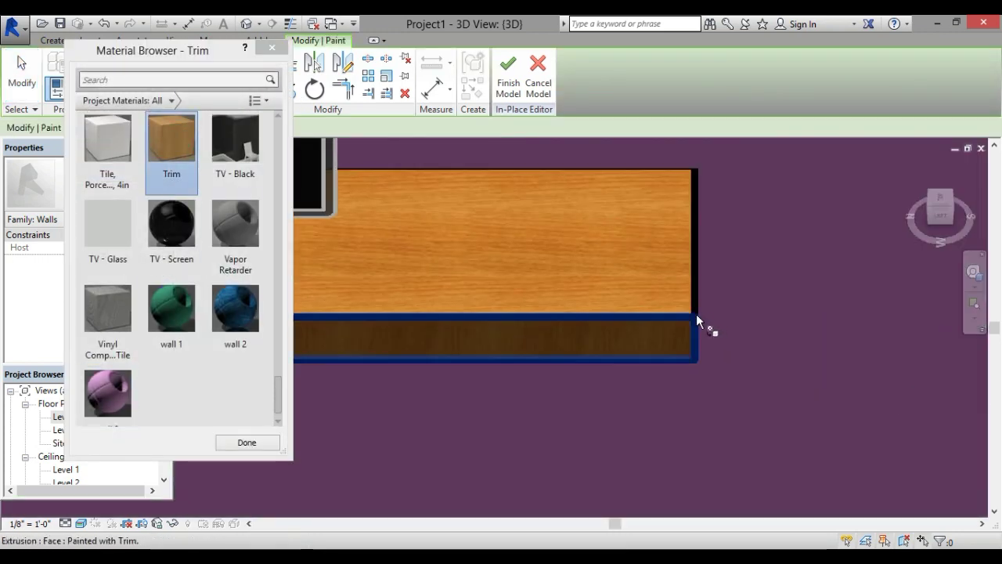
scroll(698, 303, down, 2)
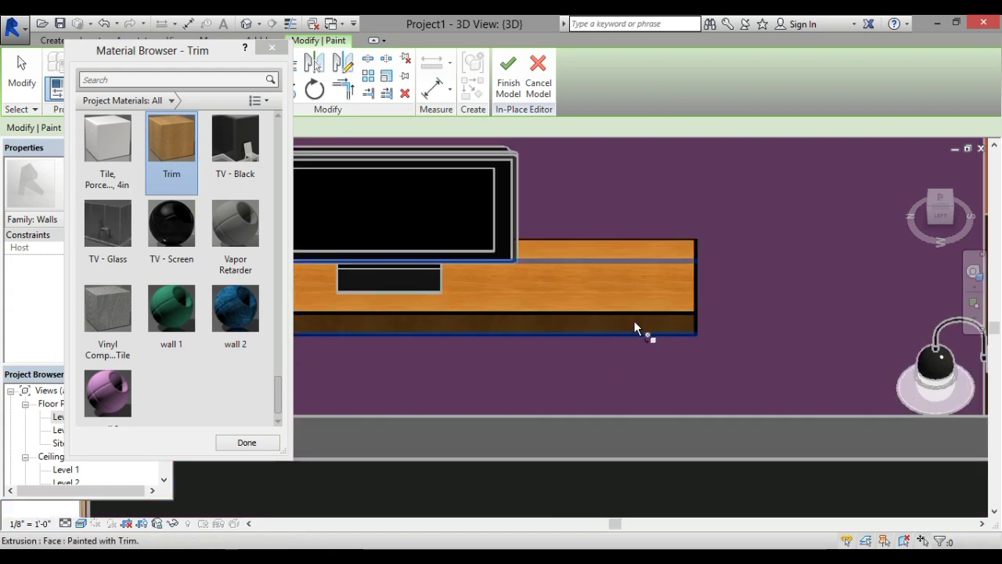
click(509, 78)
click(509, 78)
click(81, 523)
click(157, 456)
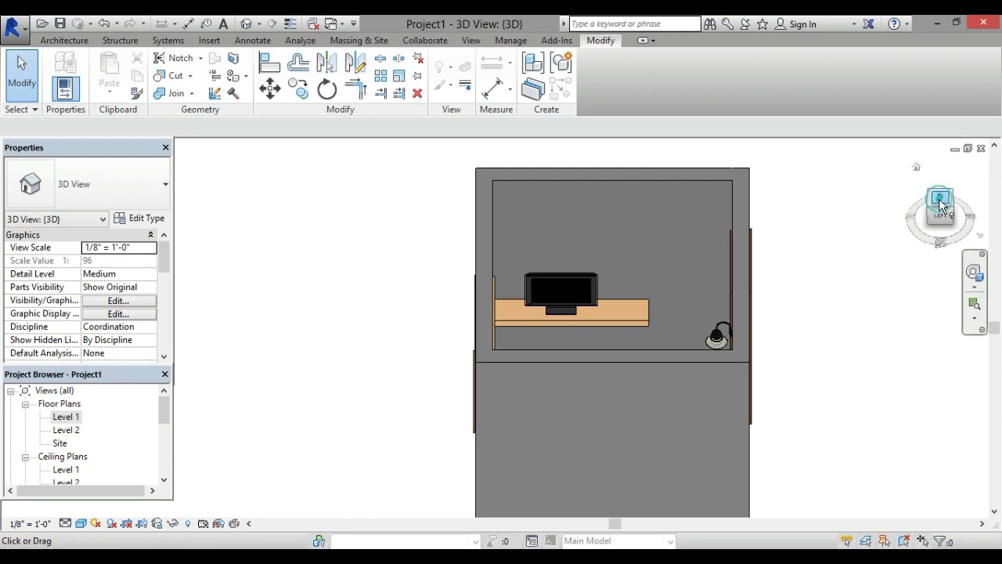
- Inspect the room from the top, front, a corner isometric and the right side
click(942, 205)
click(949, 203)
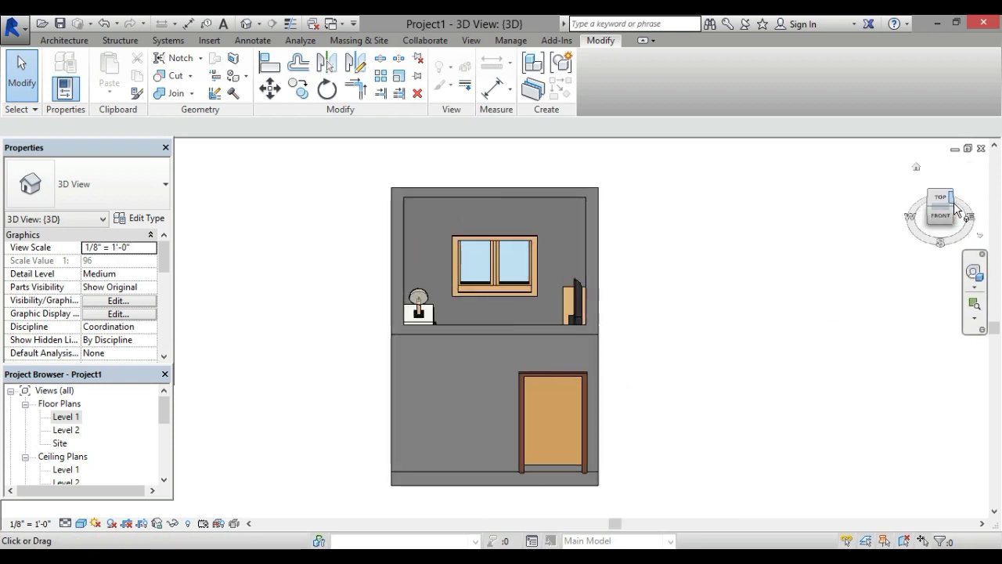
click(955, 209)
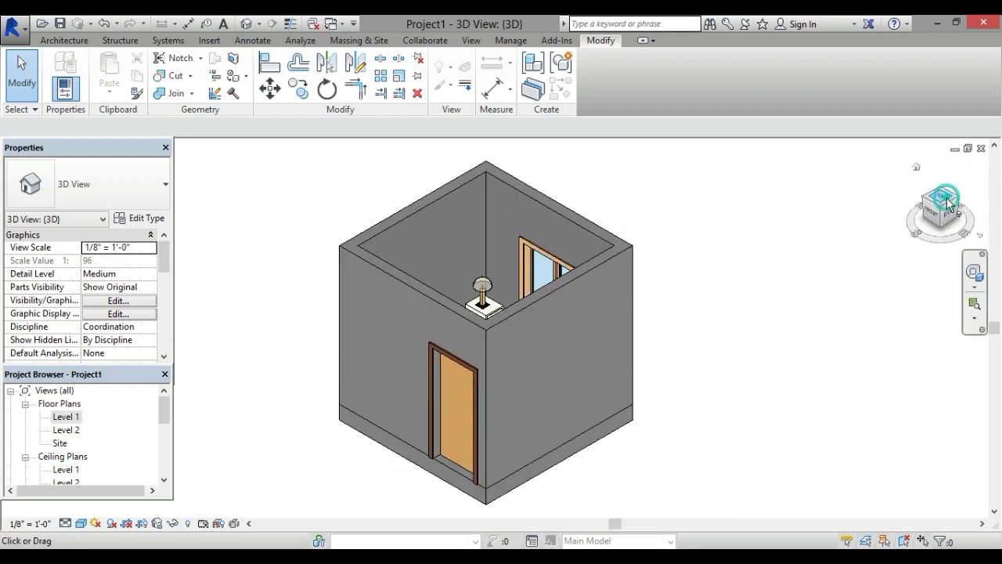
click(947, 205)
click(942, 221)
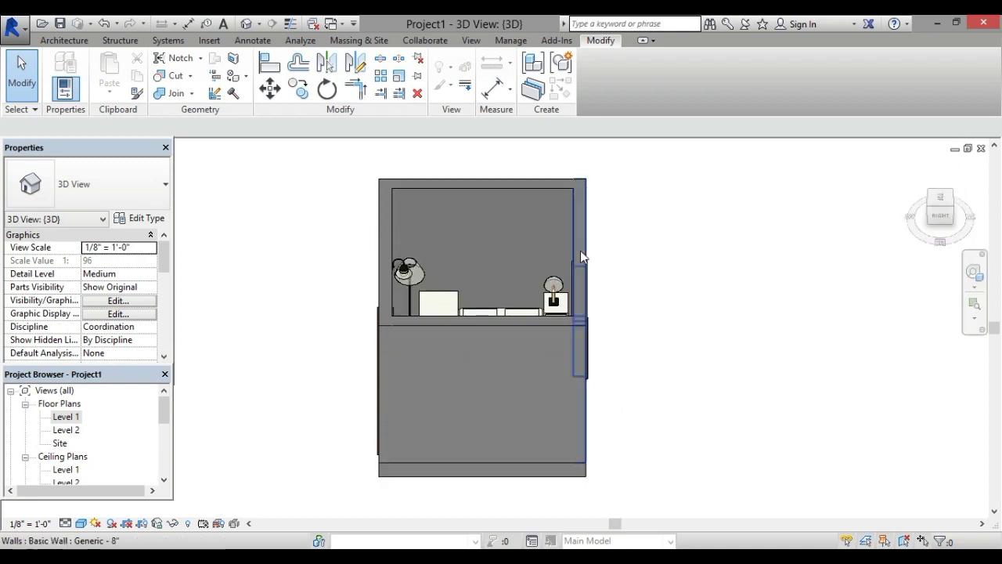
- Preview the Realistic visual style, then show the room from directly above in Consistent Colors
click(81, 523)
click(96, 493)
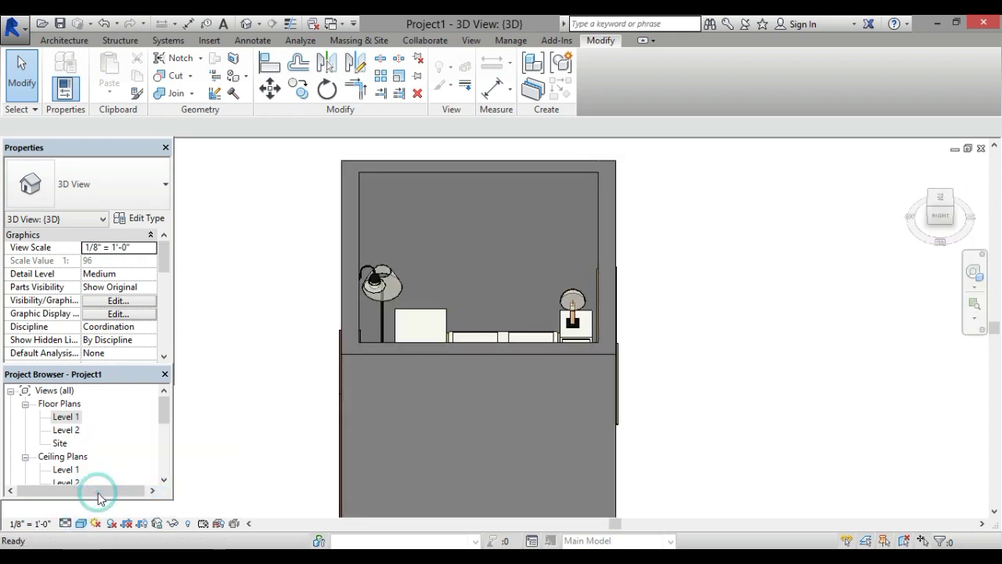
click(81, 523)
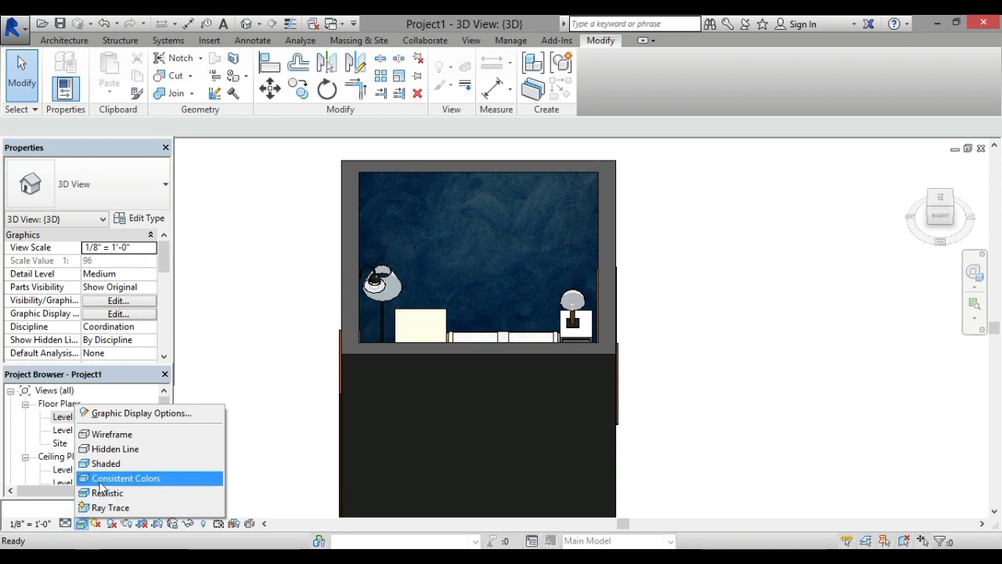
click(102, 477)
click(942, 202)
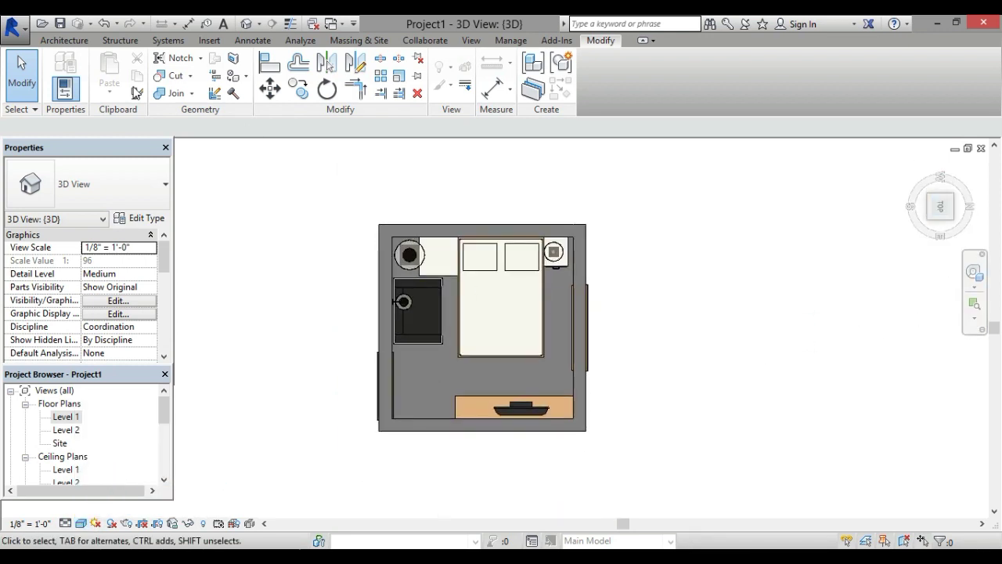
click(65, 40)
- Sketch a rectangular Compound Ceiling 2' x 4' ACT System from the room's upper-left to lower-right corner
click(290, 81)
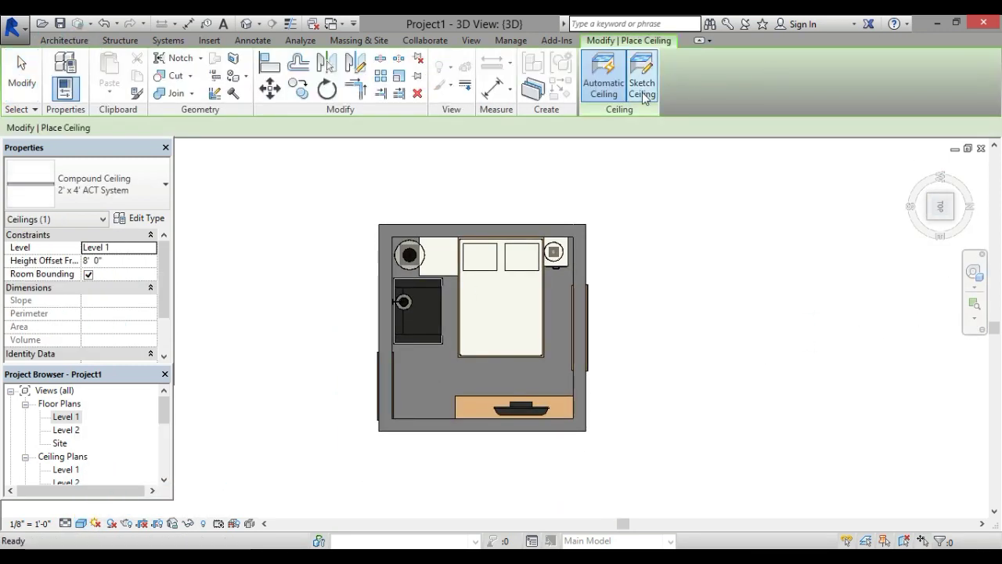
click(641, 79)
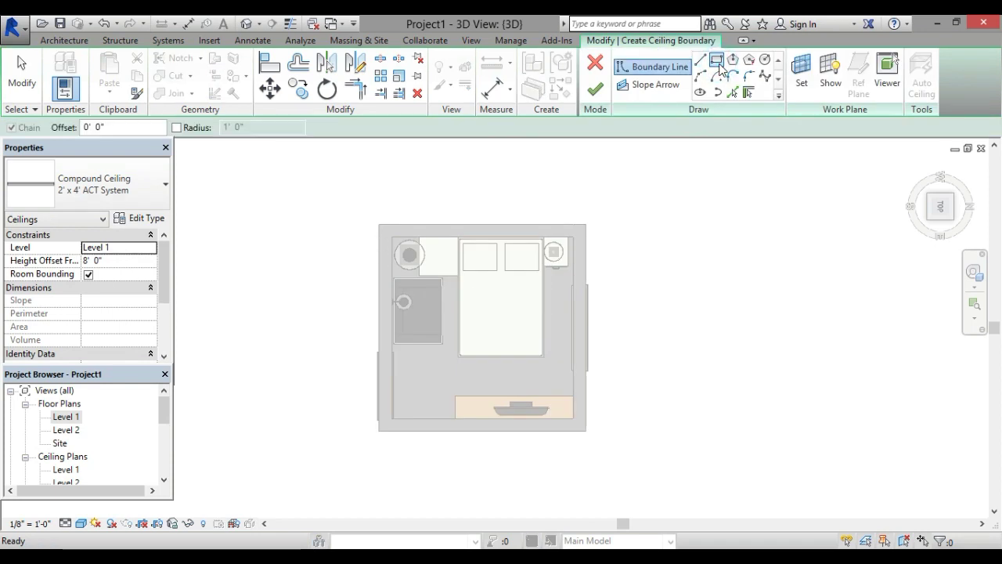
click(398, 239)
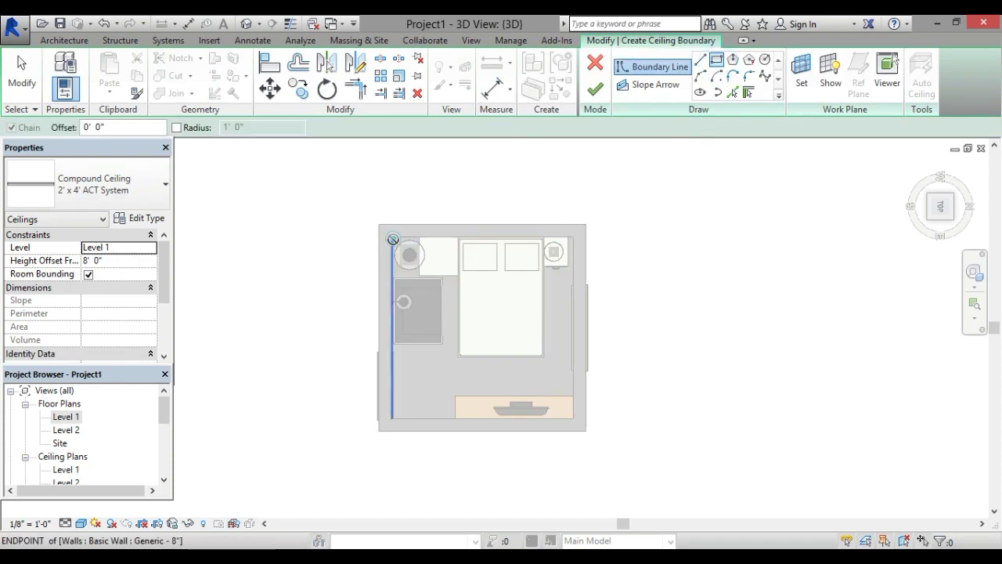
click(576, 420)
click(596, 89)
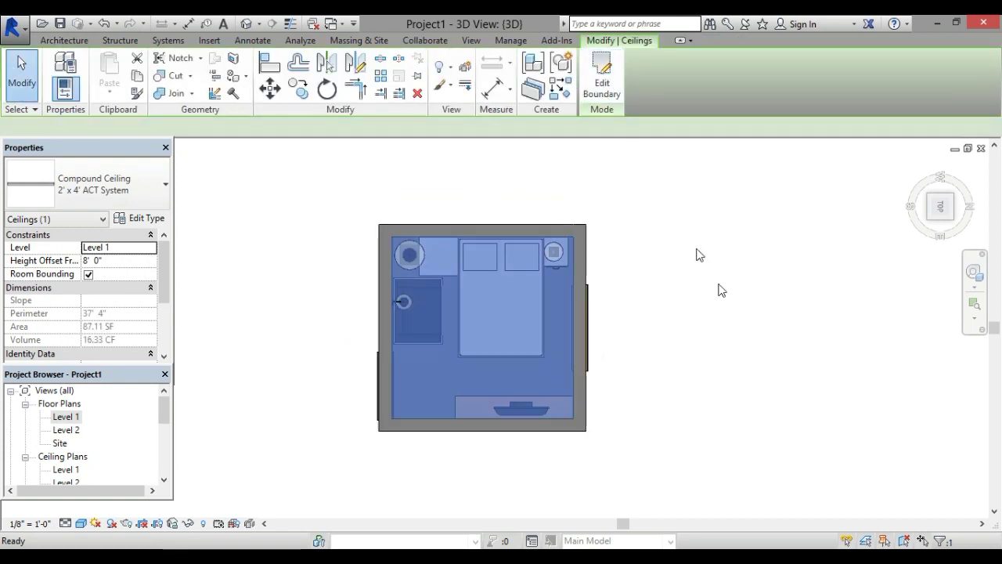
click(721, 289)
scroll(408, 307, up, 5)
- Draw a rectangular Generic - 4" roof soffit on Level 2 covering the room's full footprint
scroll(409, 307, down, 5)
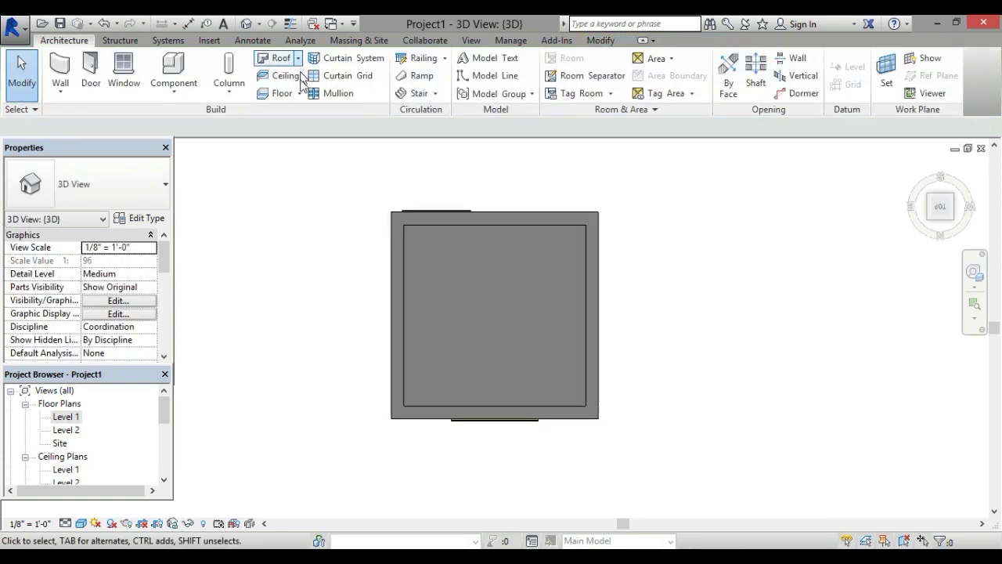
click(297, 58)
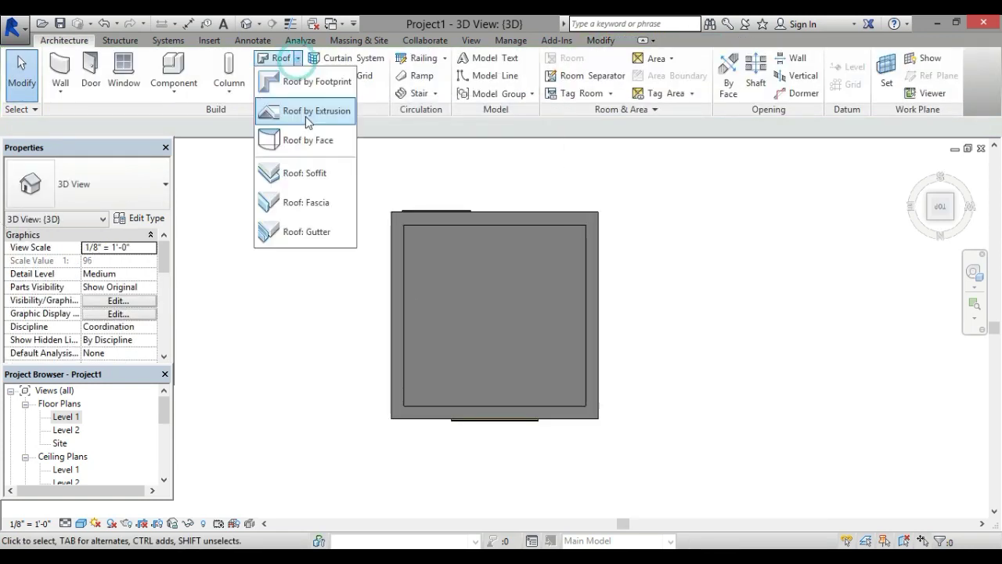
click(314, 173)
click(509, 320)
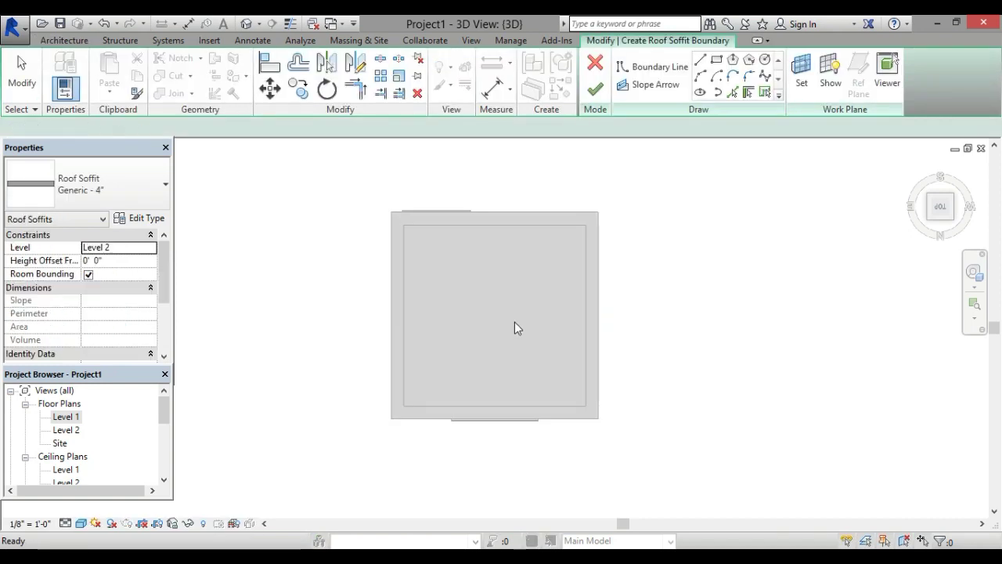
click(717, 59)
click(392, 212)
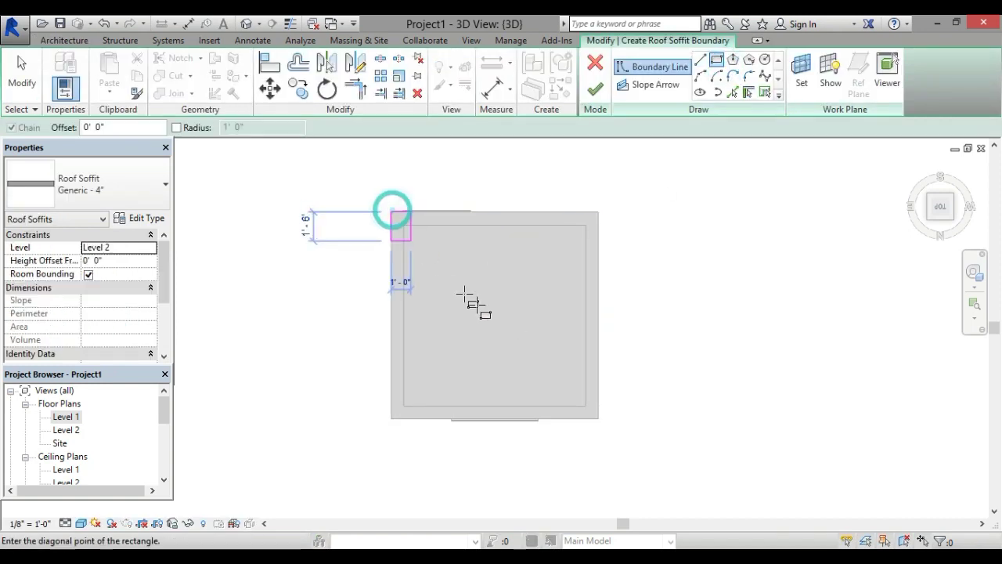
click(599, 418)
click(596, 90)
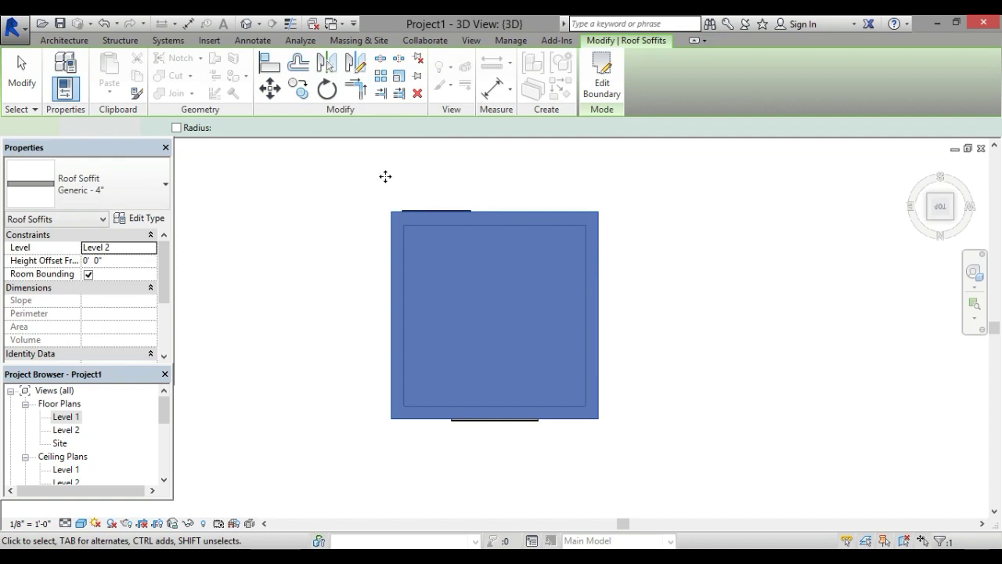
click(385, 176)
click(942, 198)
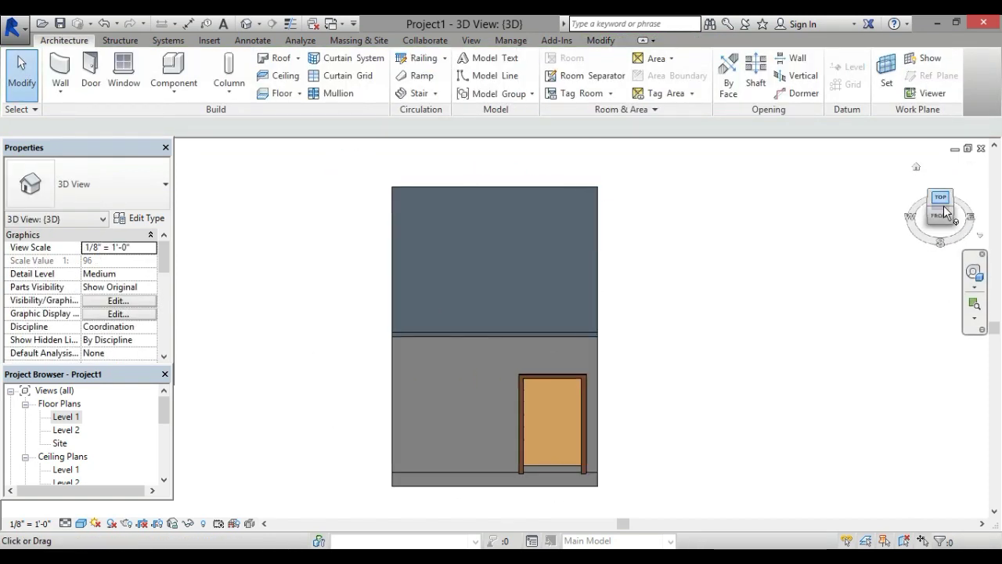
click(940, 199)
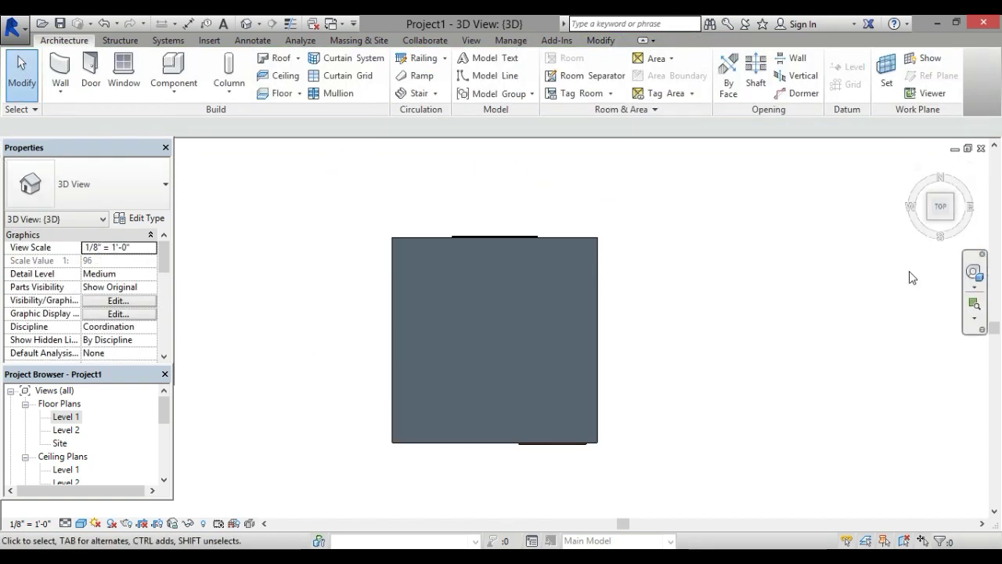